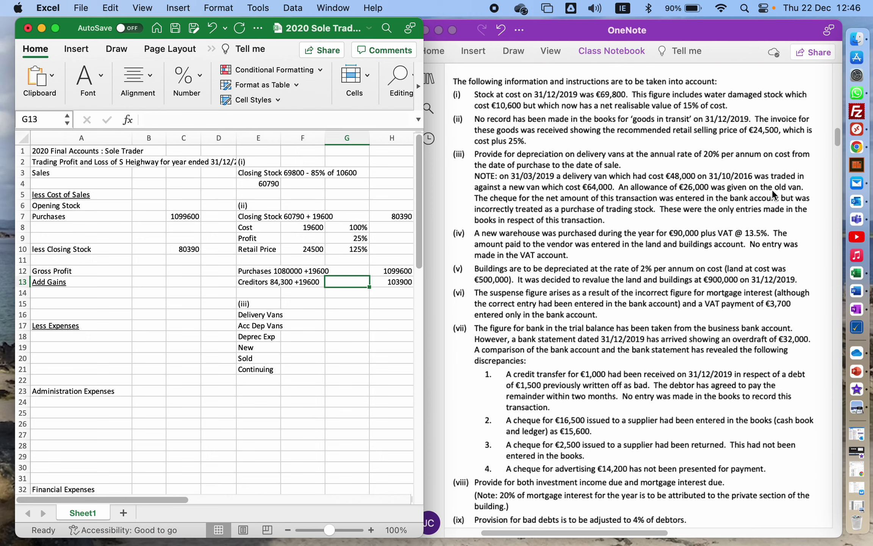
# Step: Scroll the OneNote question up to the S. Heighway trial balance, then return to Excel
pyautogui.moveTo(834, 136); pyautogui.dragTo(831, 106)
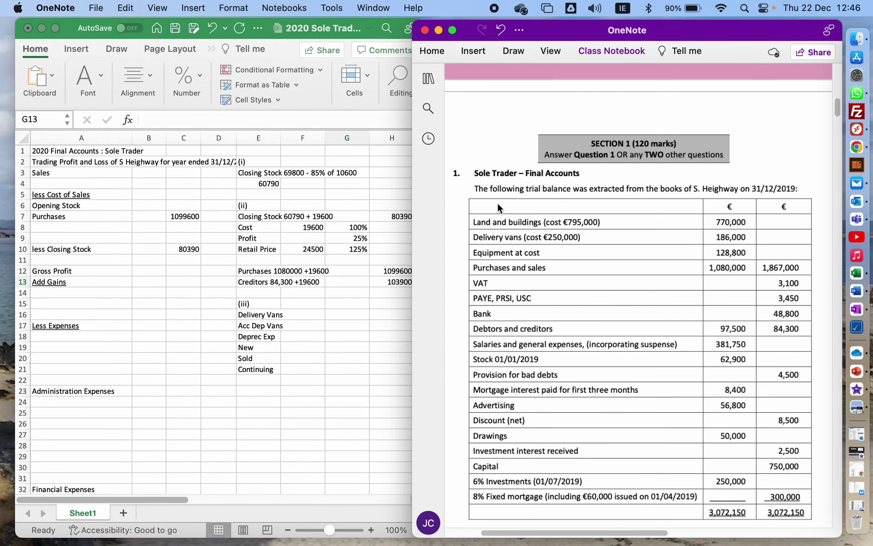
pyautogui.click(295, 318)
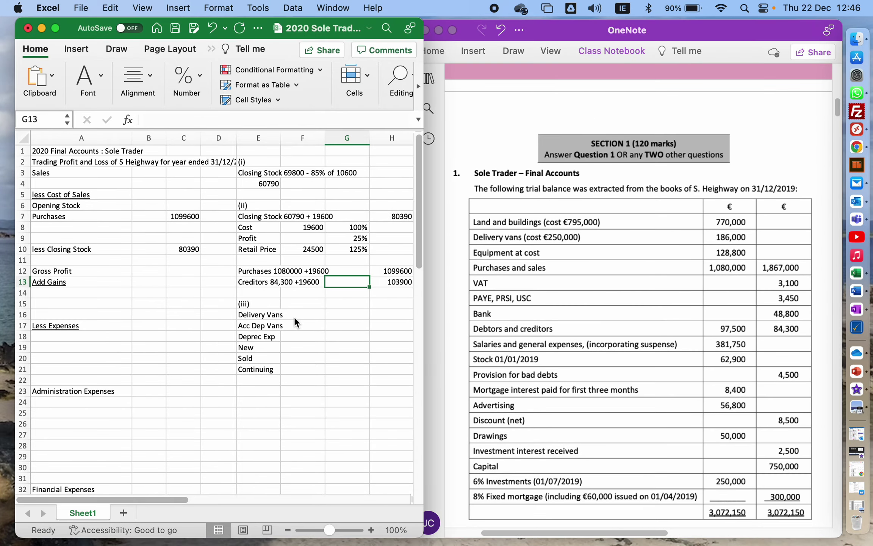
# Step: Append '250,000 +' to the Delivery Vans working in E16
pyautogui.click(294, 318)
pyautogui.press('Left')
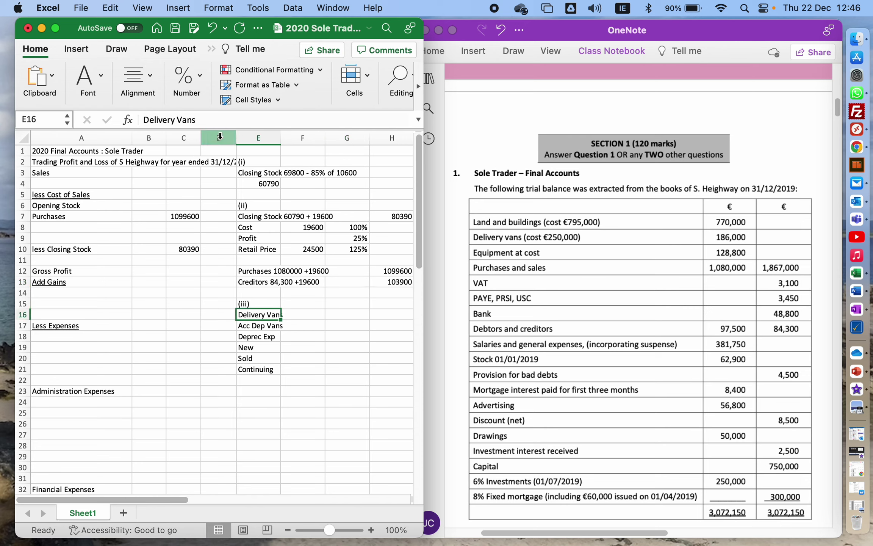
pyautogui.click(230, 122)
pyautogui.write('250,000')
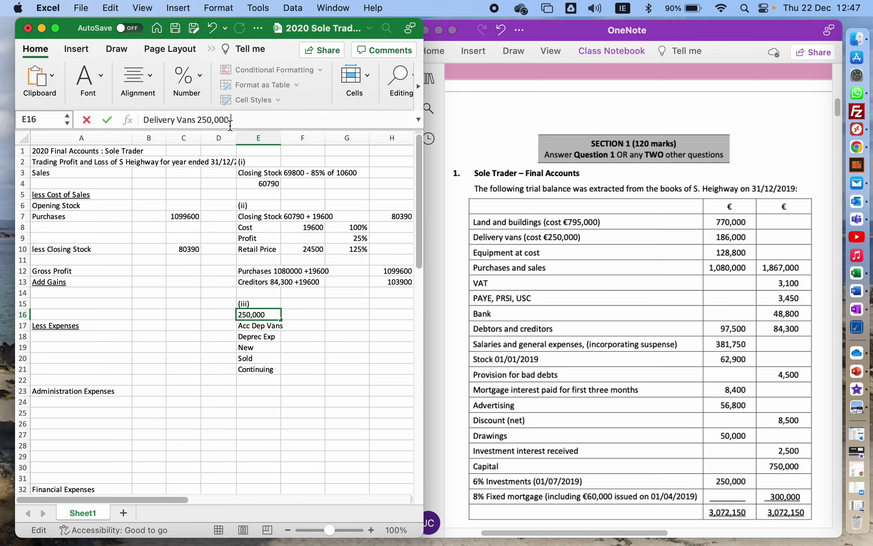
pyautogui.write(' +')
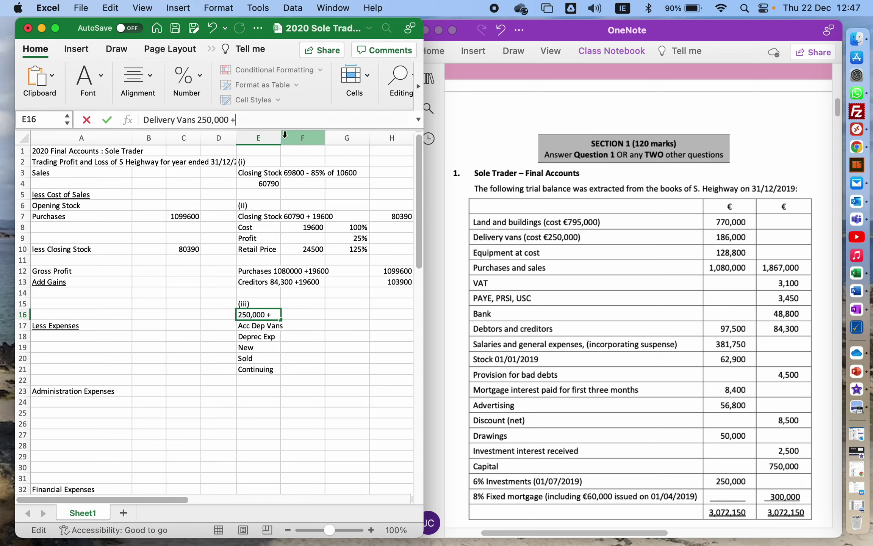
pyautogui.press('Return')
pyautogui.press('Up')
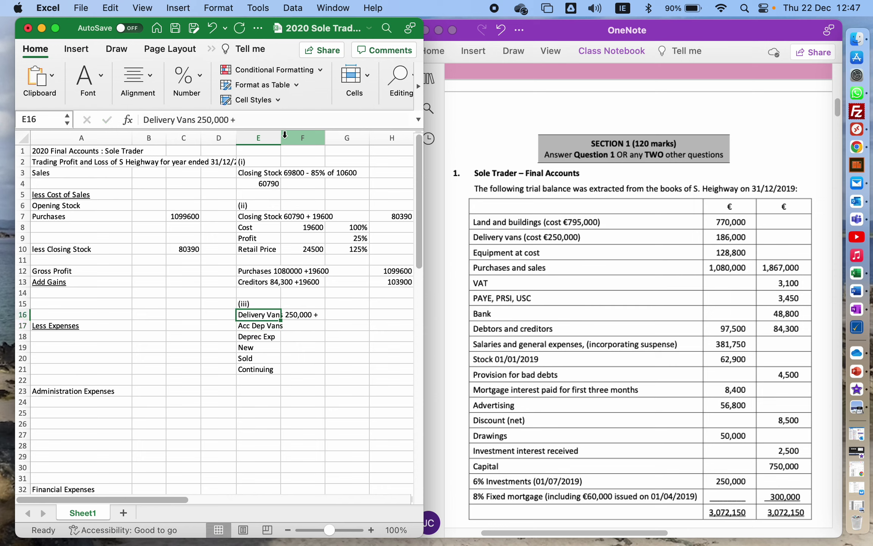
pyautogui.press('Down')
# Step: Append '64,000 -' to the Acc Dep Vans working in E17 and scroll OneNote to the adjustment notes
pyautogui.click(219, 120)
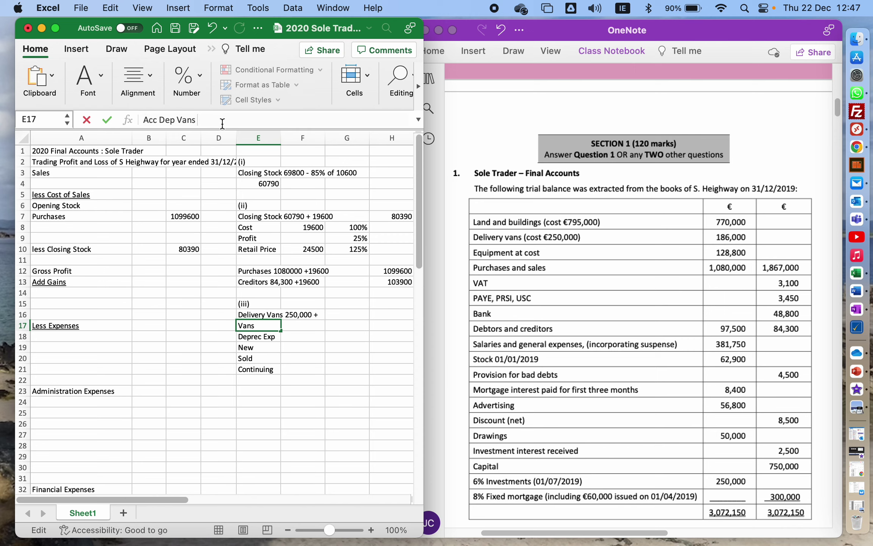
pyautogui.write('64,000 -')
pyautogui.press('Return')
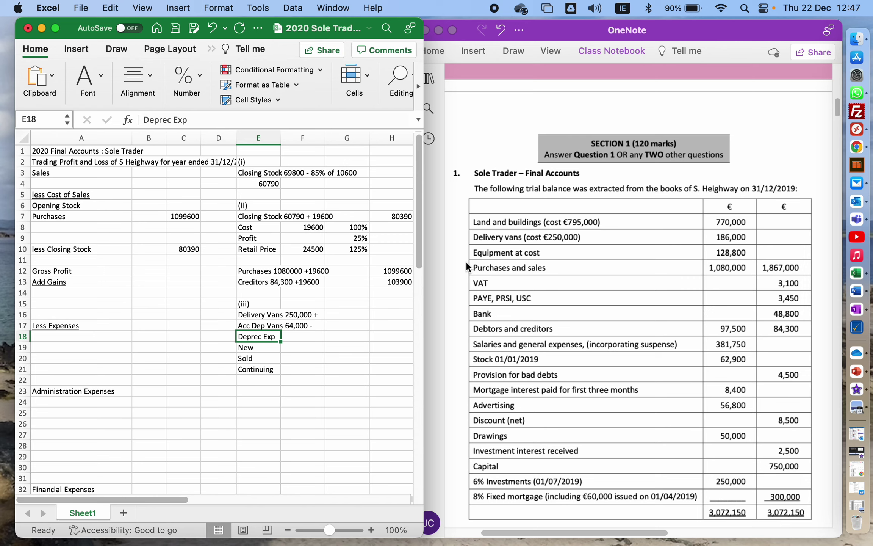
pyautogui.press('Down')
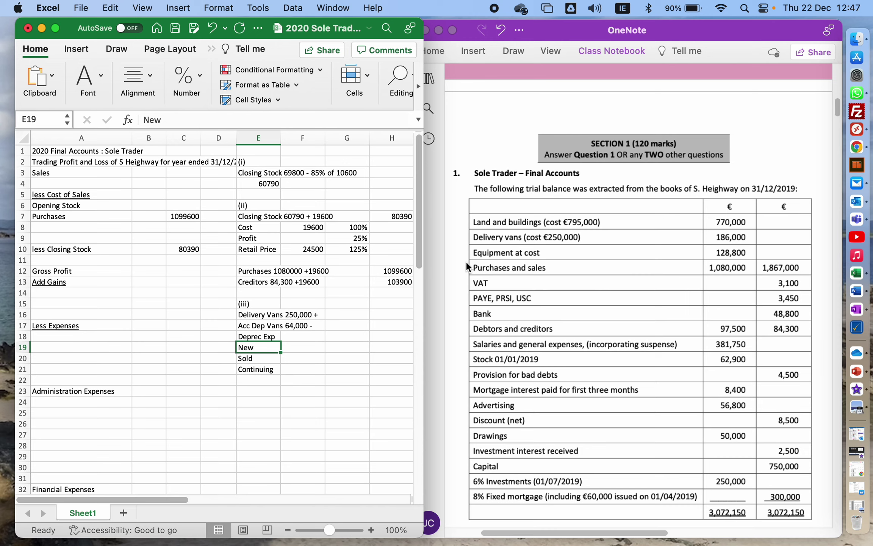
pyautogui.click(836, 107)
pyautogui.moveTo(836, 106); pyautogui.dragTo(848, 135)
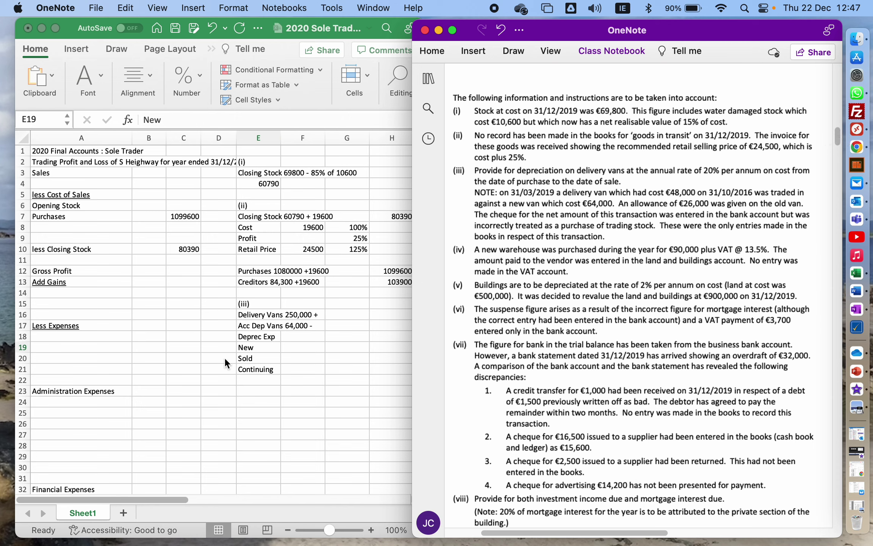
# Step: Add a 'Disposal 48000' working on the row below Continuing
pyautogui.click(245, 379)
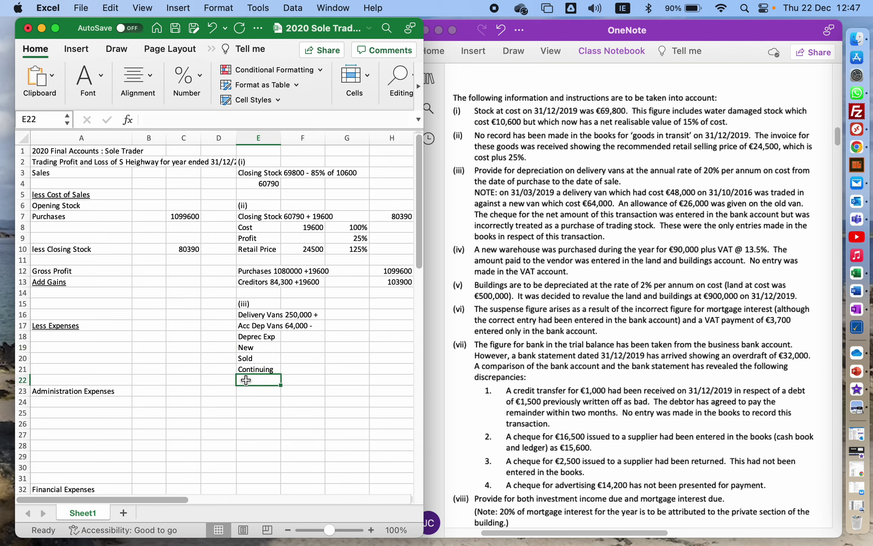
pyautogui.write('Disposal')
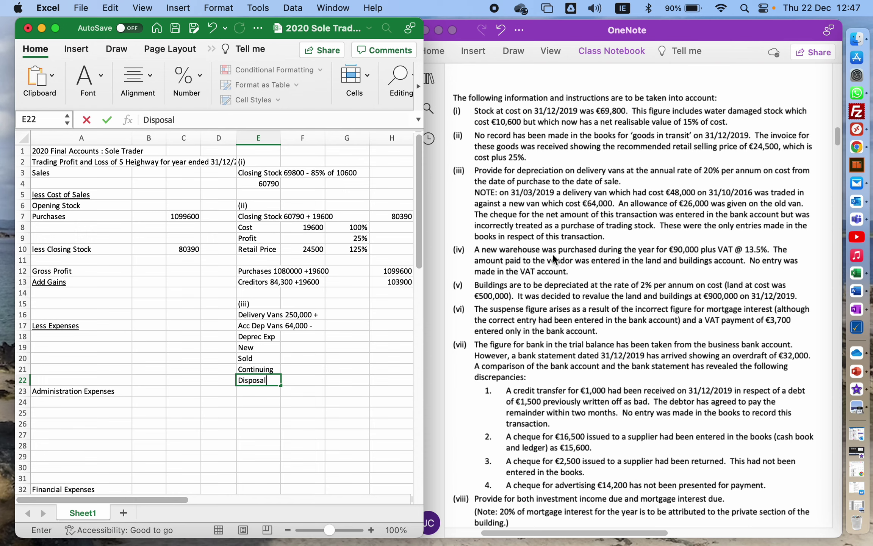
pyautogui.write('48000')
pyautogui.press('Return')
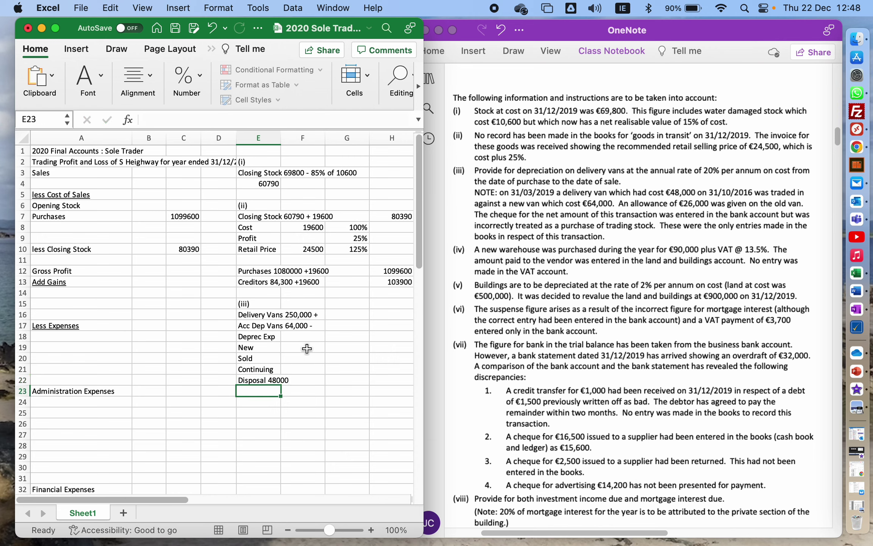
# Step: Change the Delivery Vans working to read '250,000 -48000 + 64000'
pyautogui.press('Up')
pyautogui.press('Up')
pyautogui.press('Up')
pyautogui.press('Up')
pyautogui.press('Up')
pyautogui.press('Up')
pyautogui.press('Up')
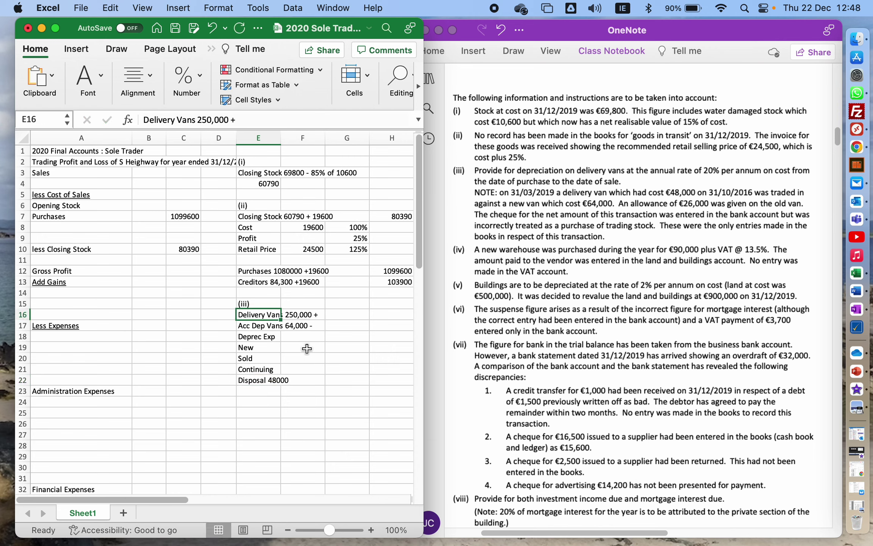
pyautogui.click(250, 120)
pyautogui.press('BackSpace')
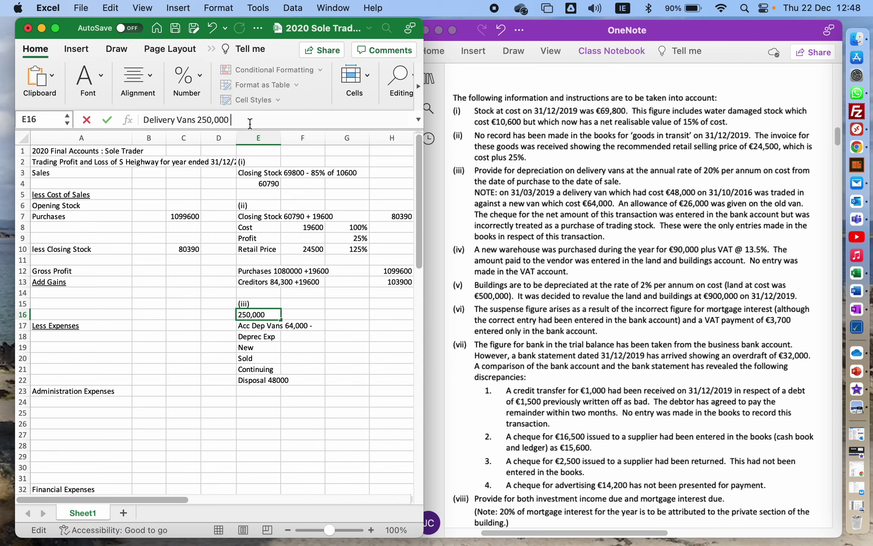
pyautogui.write('-48000 +')
pyautogui.write('64000')
pyautogui.press('Return')
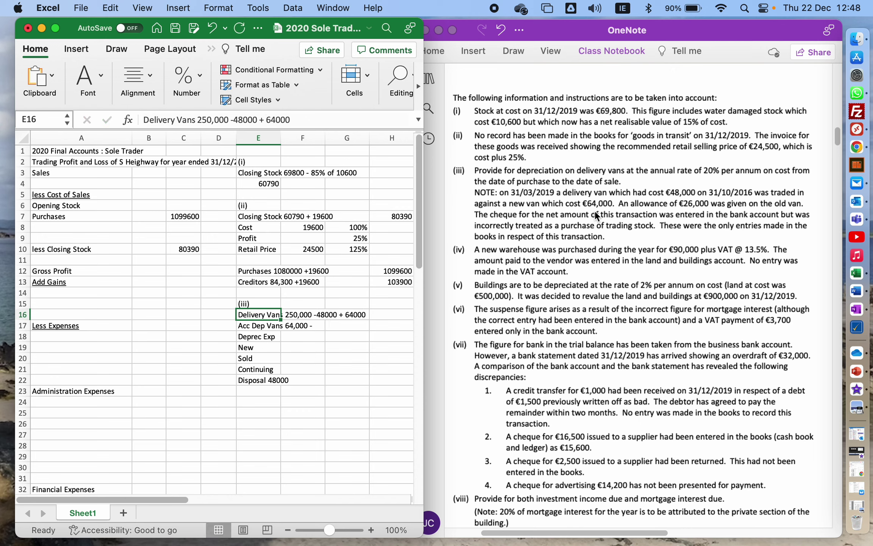
pyautogui.press('Right')
pyautogui.press('Right')
pyautogui.press('Right')
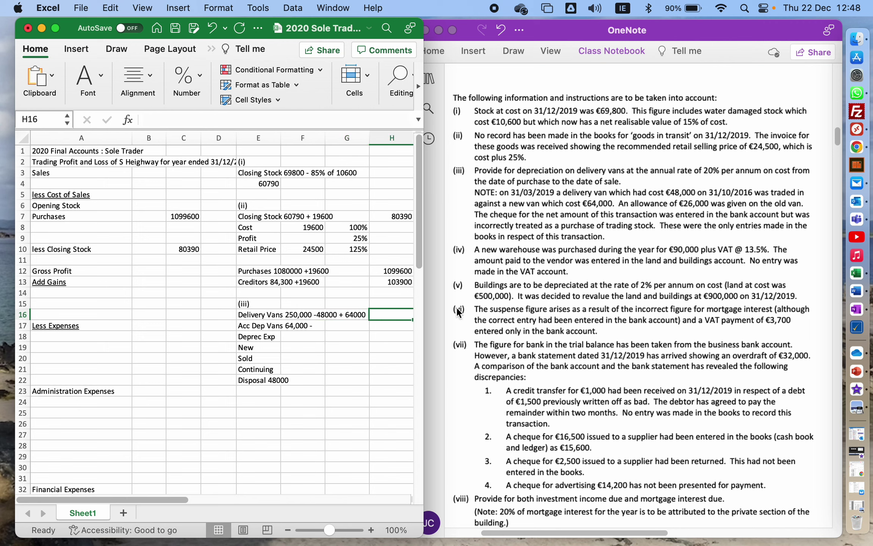
pyautogui.write('=25000')
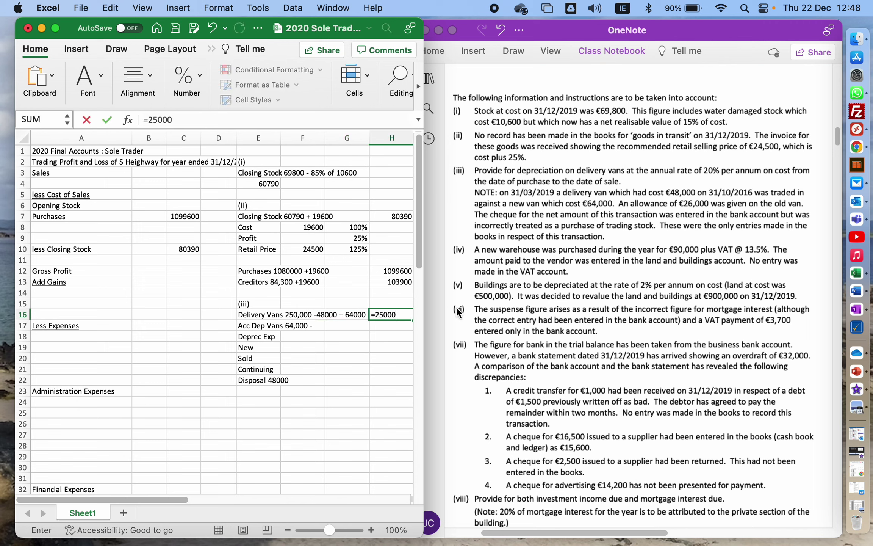
pyautogui.write('-48000+64000')
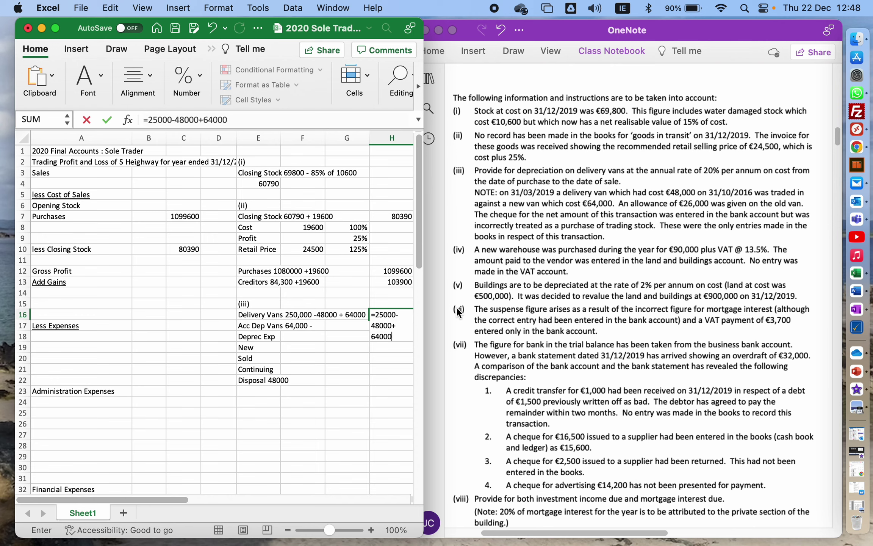
pyautogui.press('Return')
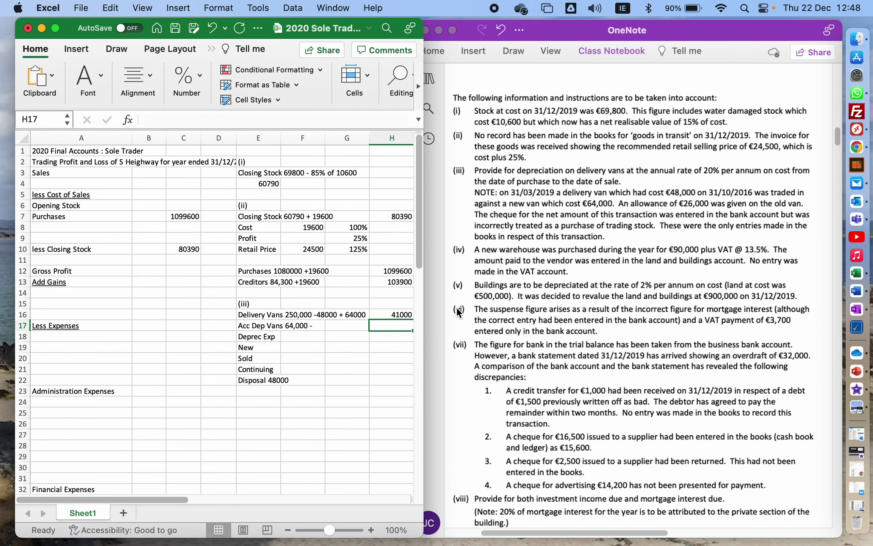
pyautogui.press('Up')
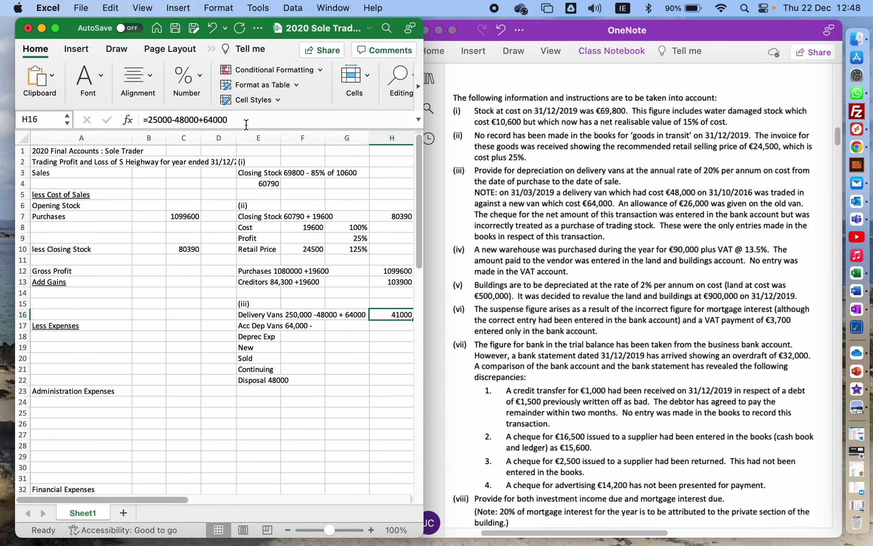
pyautogui.click(167, 120)
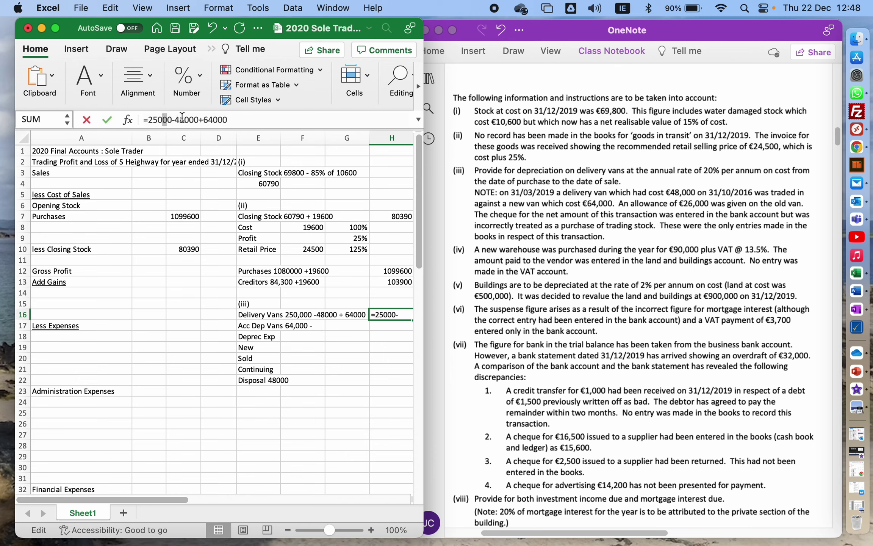
pyautogui.press('Return')
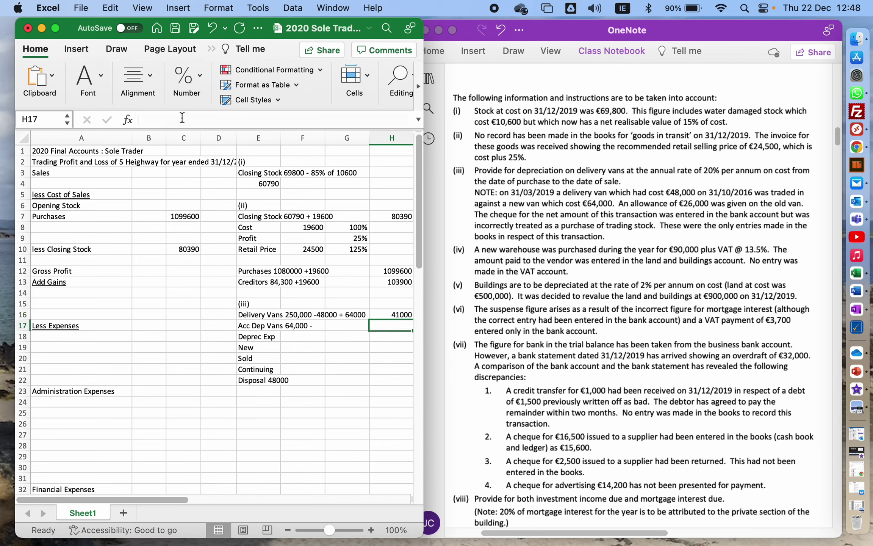
pyautogui.press('Up')
pyautogui.press('Left')
pyautogui.press('Left')
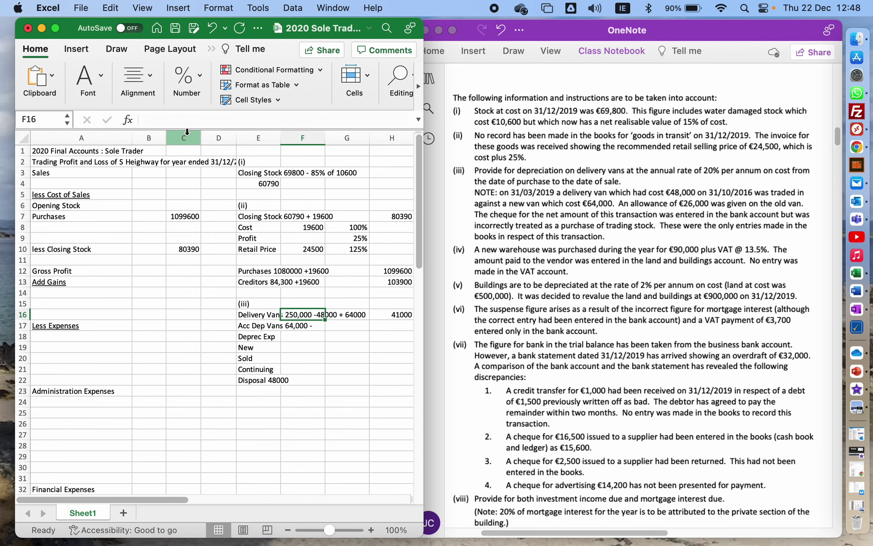
pyautogui.press('Right')
pyautogui.press('Right')
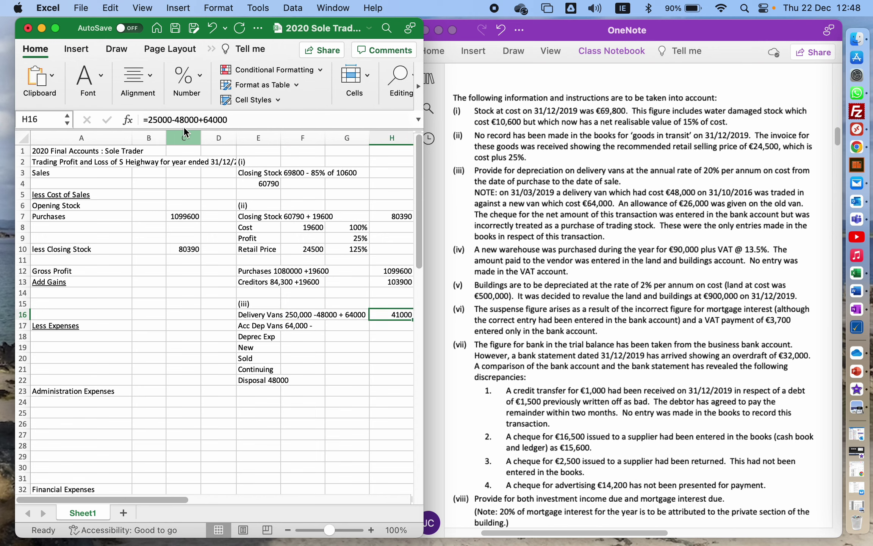
pyautogui.press('F2')
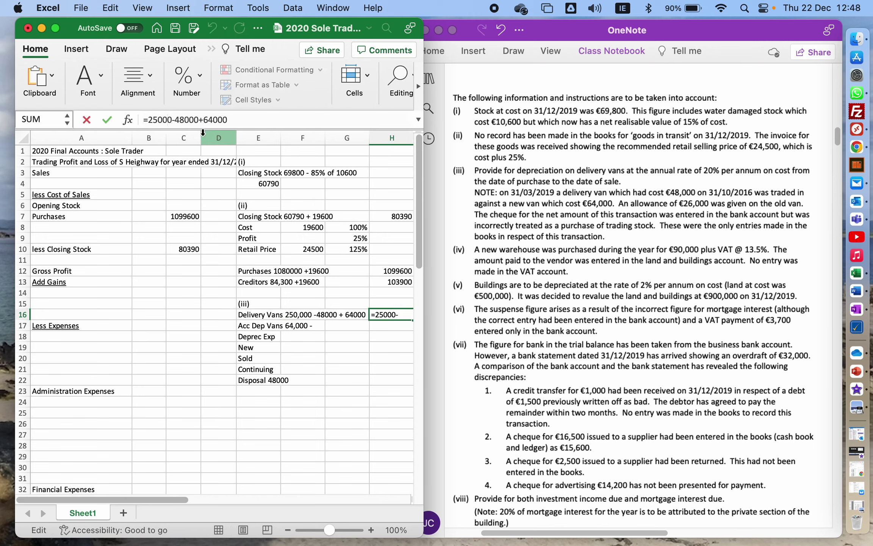
pyautogui.press('Left')
pyautogui.press('Left')
pyautogui.press('Left')
pyautogui.press('Left')
pyautogui.press('Left')
pyautogui.press('Left')
pyautogui.press('Left')
pyautogui.press('Left')
pyautogui.press('Left')
pyautogui.press('Left')
pyautogui.press('Left')
pyautogui.press('Left')
pyautogui.write('0')
pyautogui.press('Return')
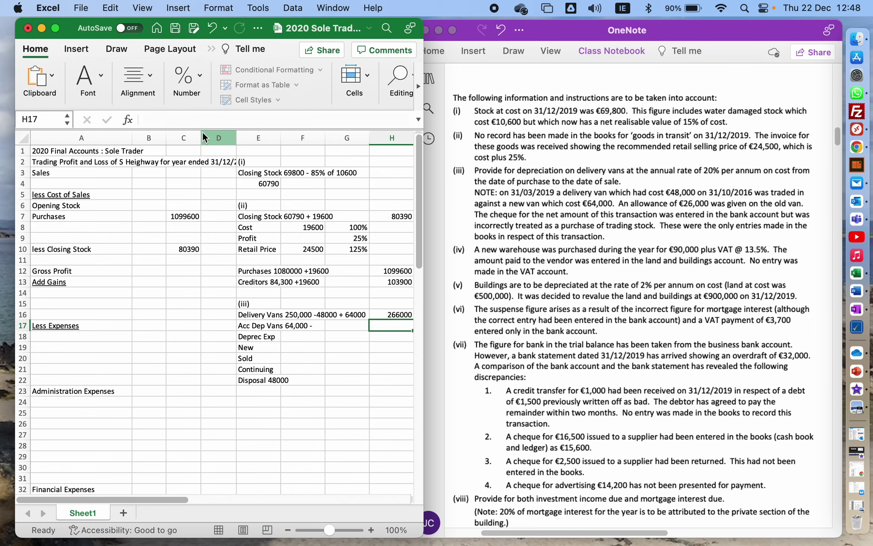
pyautogui.press('Up')
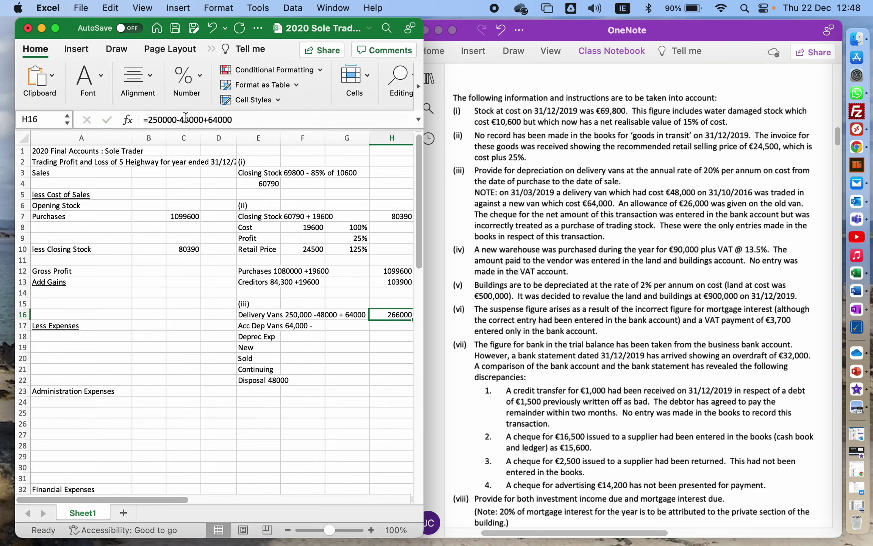
# Step: Link the balance sheet Delivery Vans cost in B39 to H16, showing 266000
pyautogui.click(76, 488)
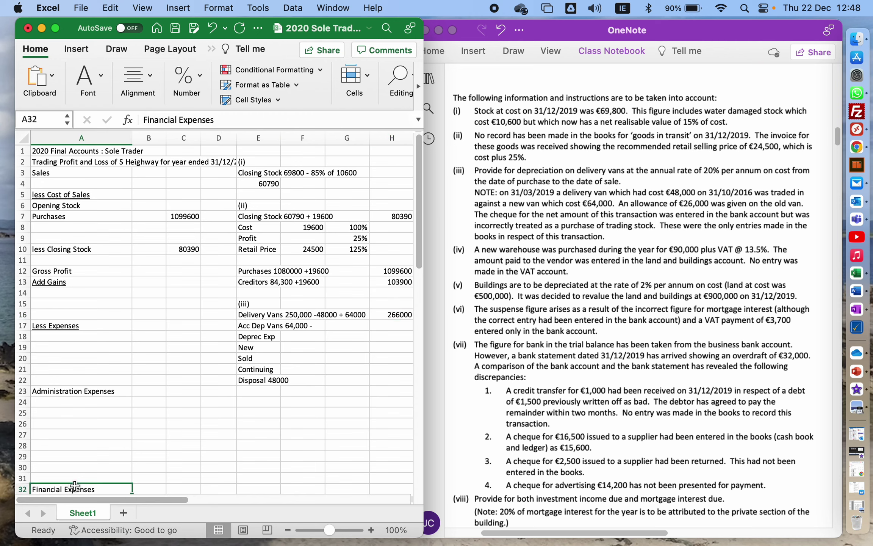
pyautogui.press('Down')
pyautogui.press('Down')
pyautogui.press('Down')
pyautogui.press('Down')
pyautogui.press('Down')
pyautogui.press('Down')
pyautogui.press('Down')
pyautogui.press('Down')
pyautogui.press('Down')
pyautogui.press('Down')
pyautogui.press('Down')
pyautogui.press('Down')
pyautogui.press('Down')
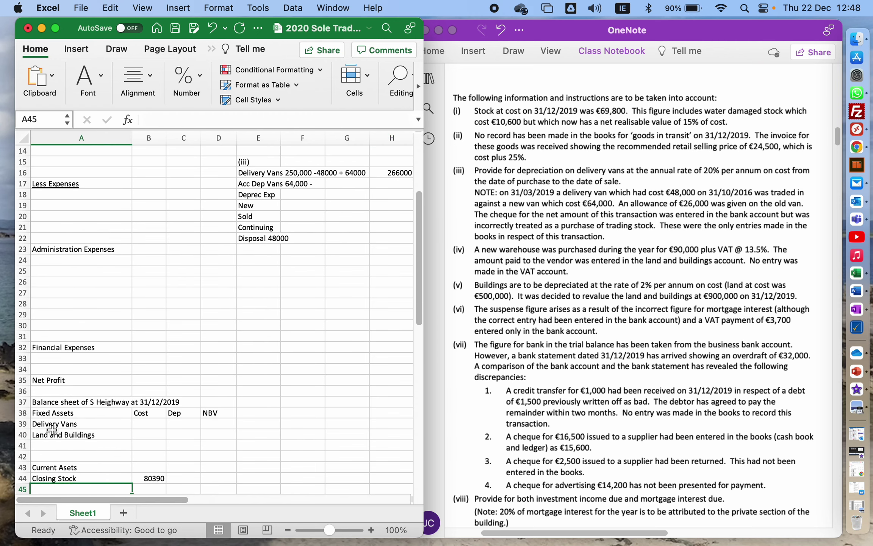
pyautogui.doubleClick(148, 425)
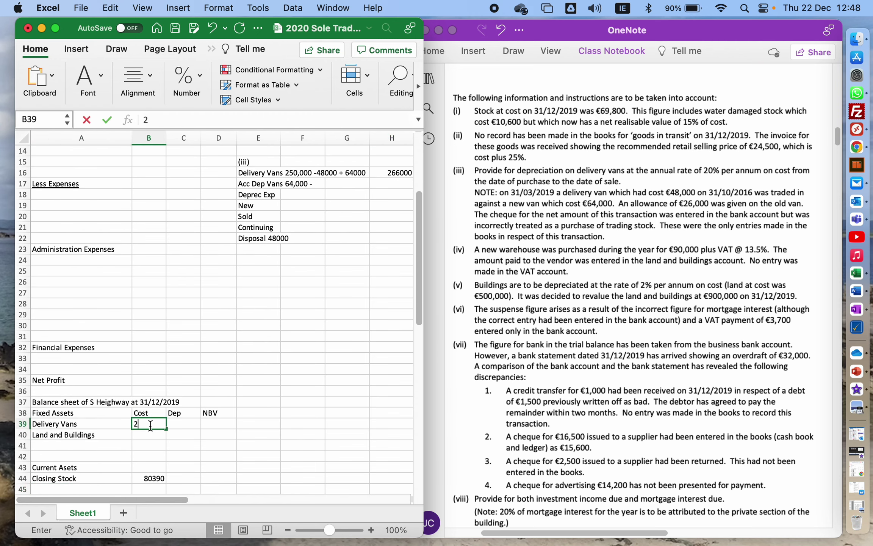
pyautogui.write('=')
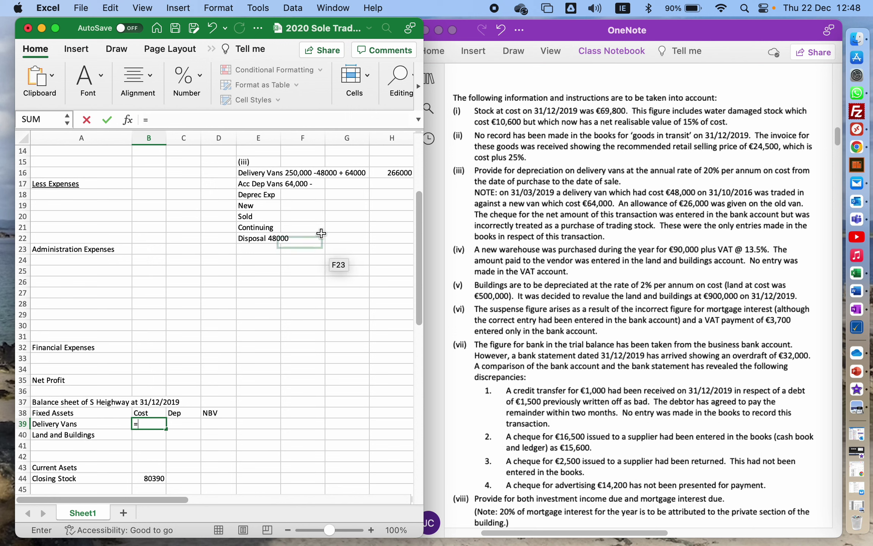
pyautogui.click(397, 171)
pyautogui.press('Return')
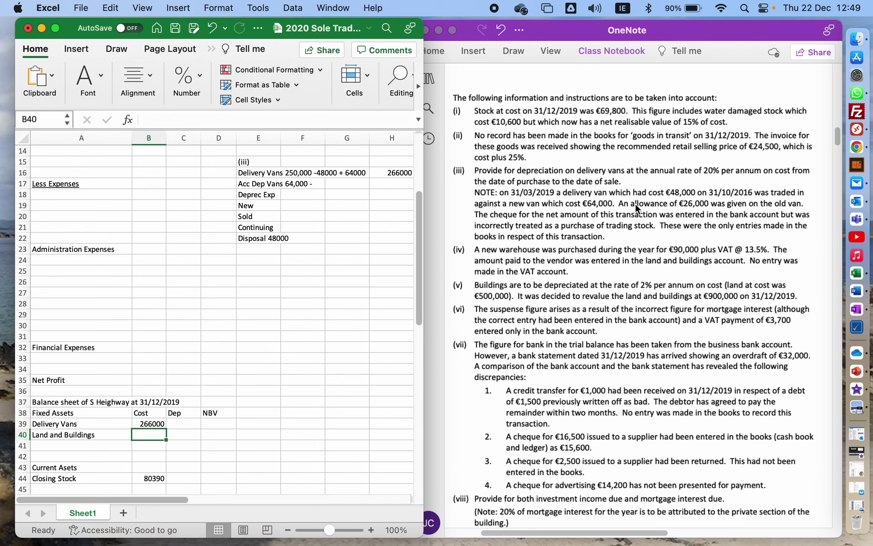
# Step: Label a new row 'Deprec on Disposal' below the Disposal 48000 line
pyautogui.click(250, 250)
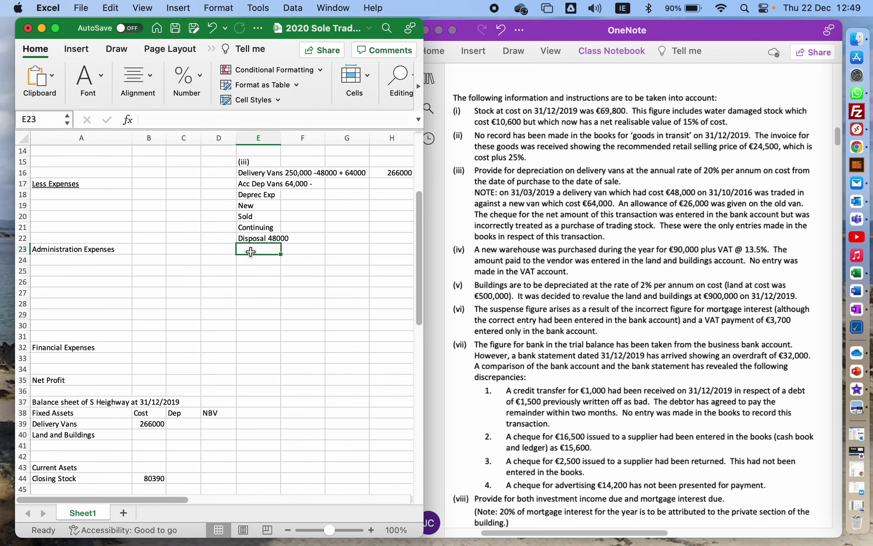
pyautogui.write('De')
pyautogui.press('BackSpace')
pyautogui.press('BackSpace')
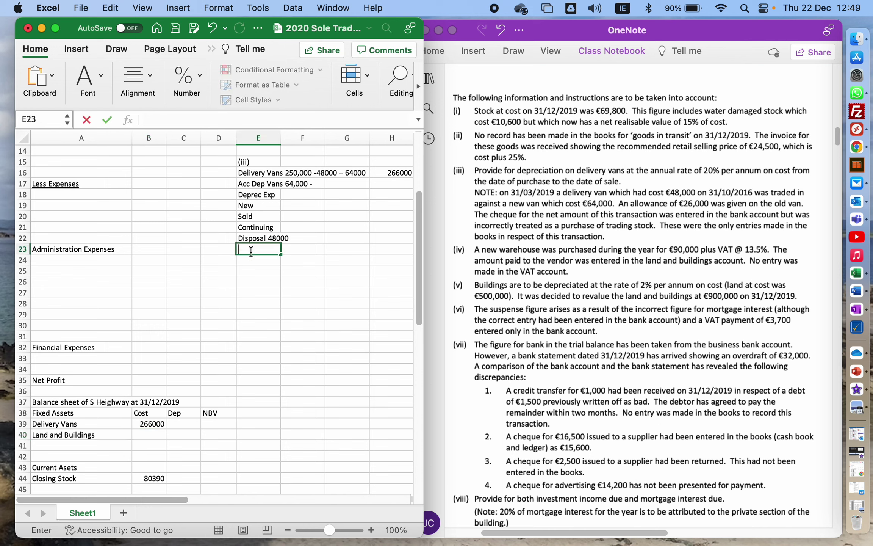
pyautogui.click(259, 195)
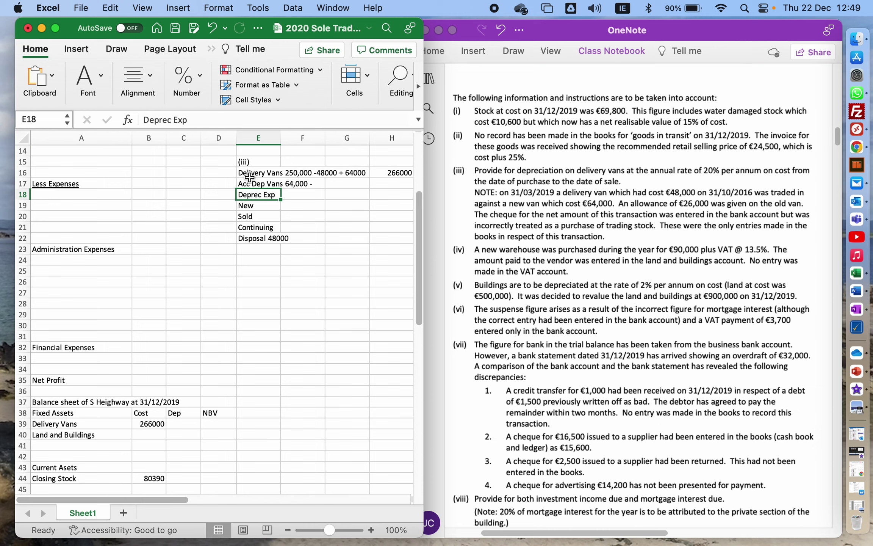
pyautogui.click(248, 248)
pyautogui.write('Deprec on ')
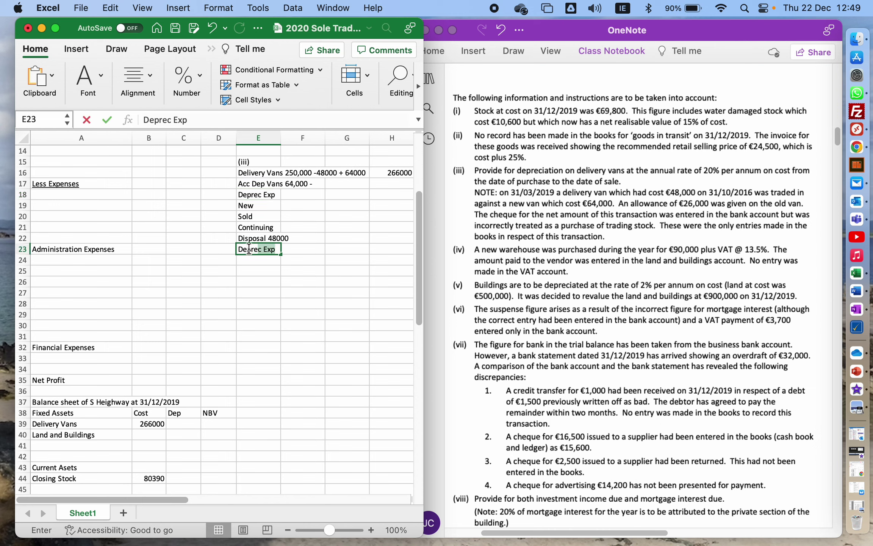
pyautogui.write('Disposal')
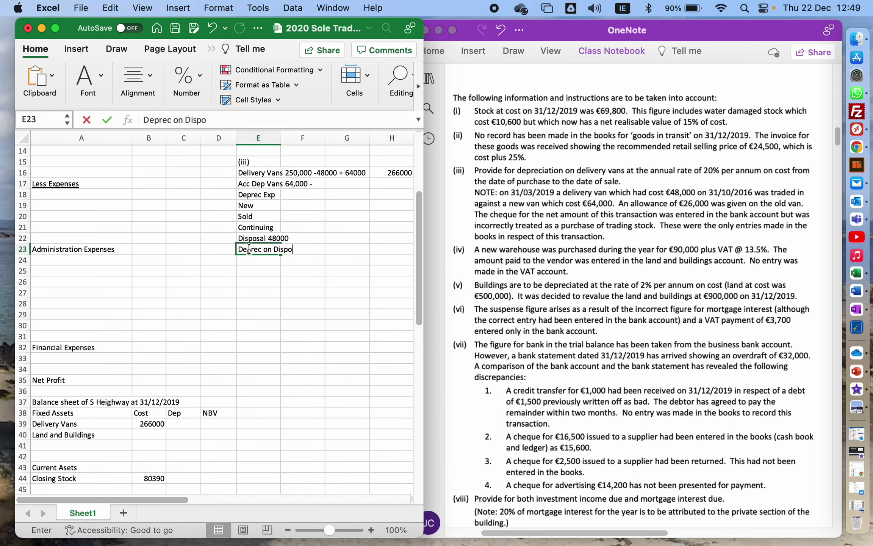
pyautogui.press('Tab')
pyautogui.press('Tab')
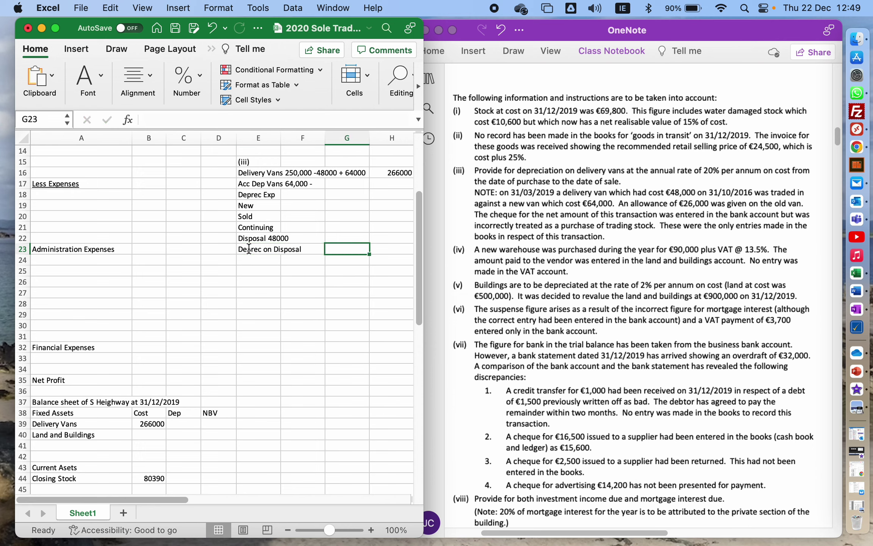
# Step: Enter the working '48000 x 20% x 2y5m' and the formula =48000*.2*29/12 beneath it
pyautogui.write('48')
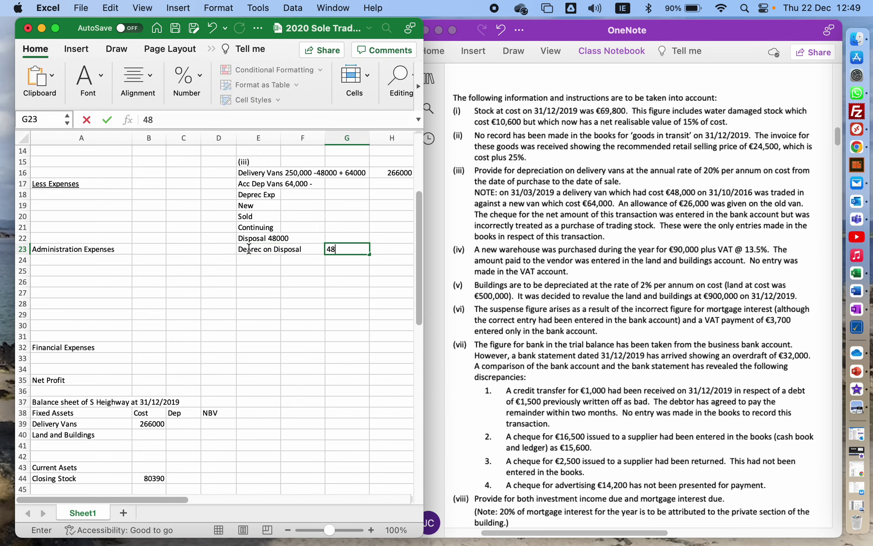
pyautogui.write('000 x 20% x')
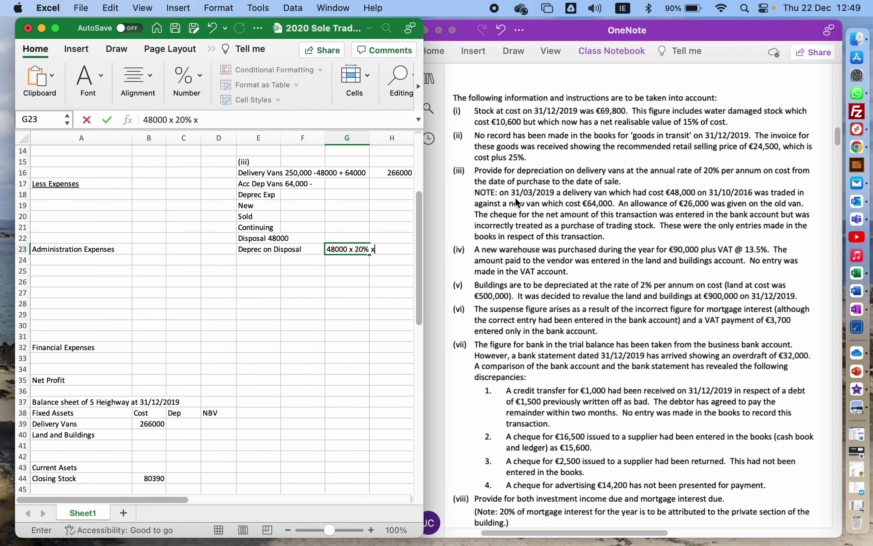
pyautogui.write('2y5m')
pyautogui.press('Return')
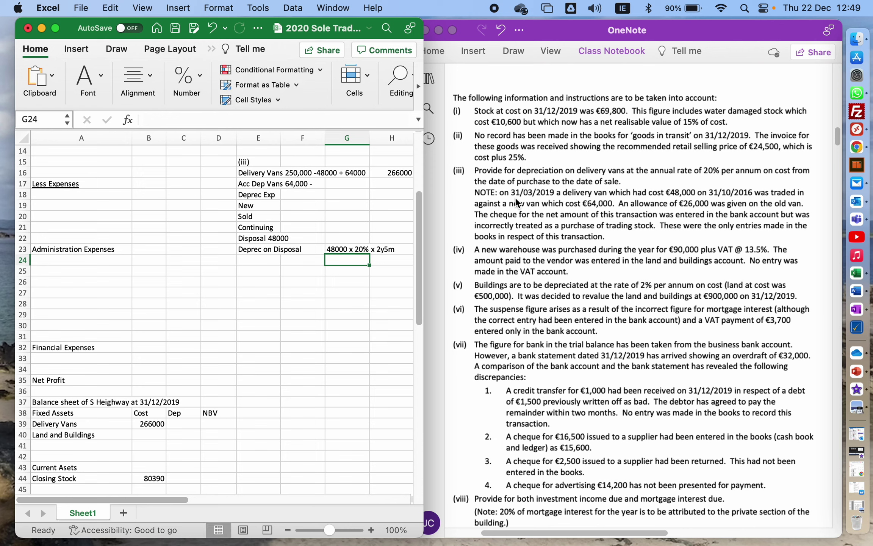
pyautogui.write('=480000')
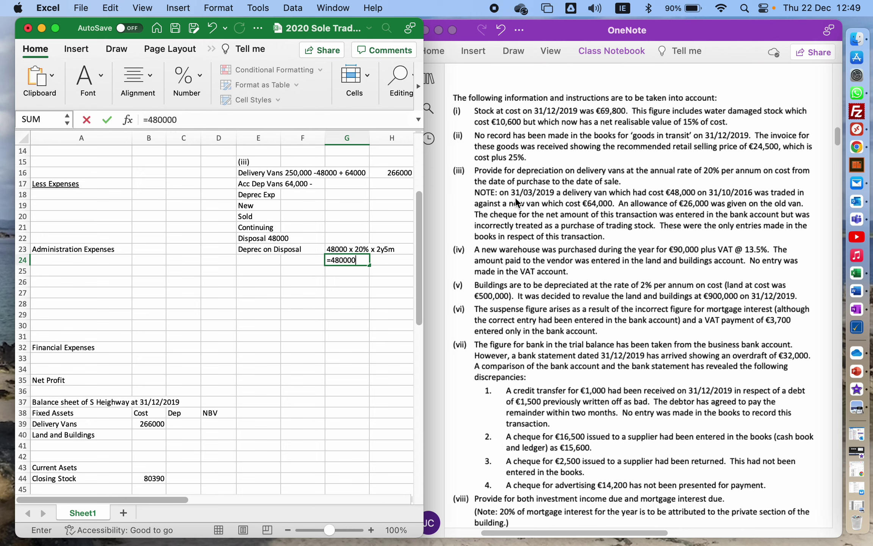
pyautogui.press('BackSpace')
pyautogui.write('*.2*29/12')
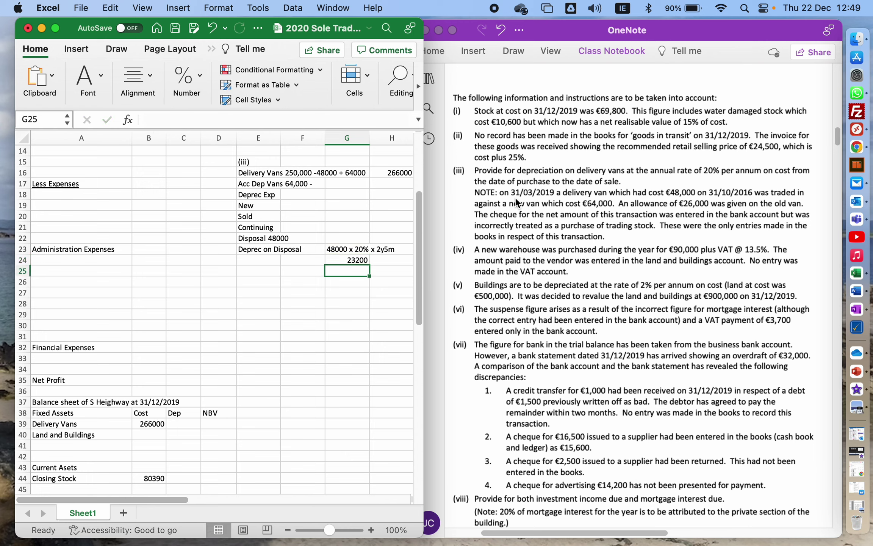
# Step: Append '- 23200 =' to the Disposal 48000 working in E22
pyautogui.press('Up')
pyautogui.press('Up')
pyautogui.press('Up')
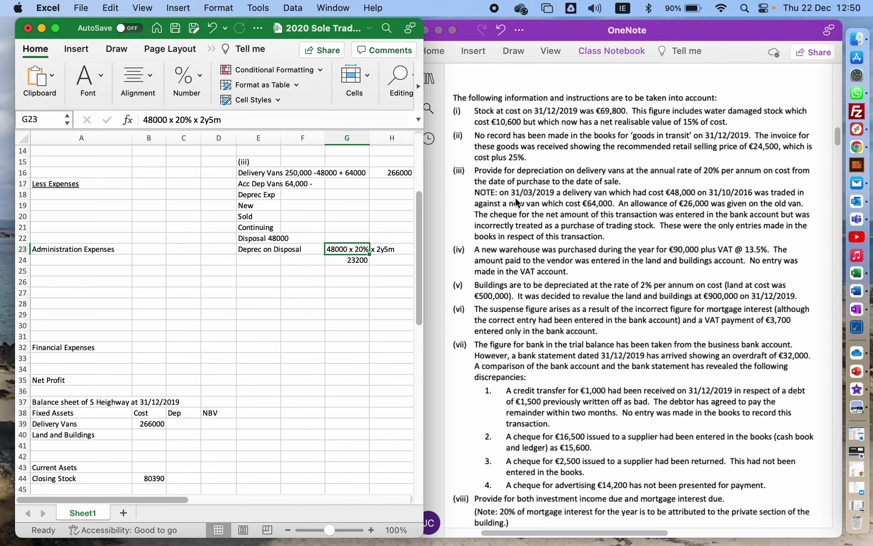
pyautogui.press('Left')
pyautogui.press('Left')
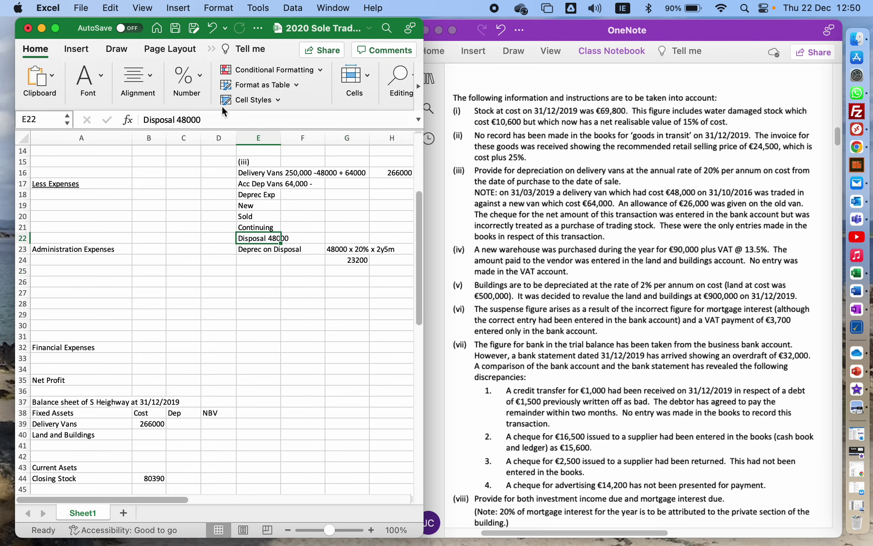
pyautogui.click(226, 118)
pyautogui.write('-')
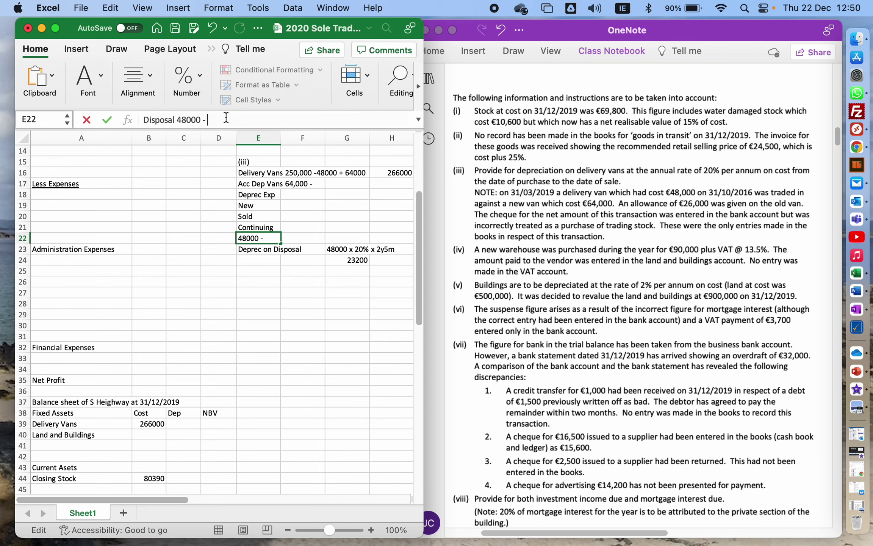
pyautogui.write(' 232')
pyautogui.press('BackSpace')
pyautogui.write('200 -')
pyautogui.press('BackSpace')
pyautogui.write('=')
pyautogui.press('Return')
# Step: Finish the disposal working with '24800NBV -26000 = 1200 Profit'
pyautogui.press('Up')
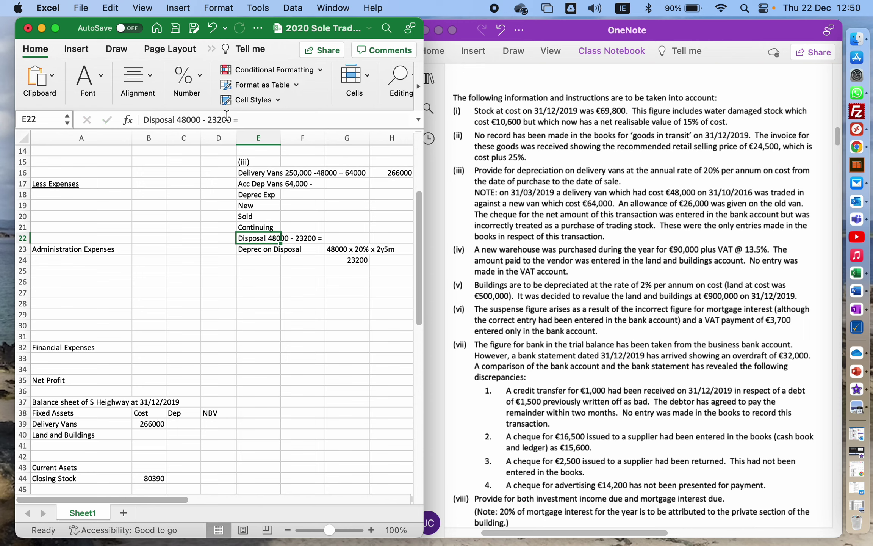
pyautogui.press('Right')
pyautogui.press('Right')
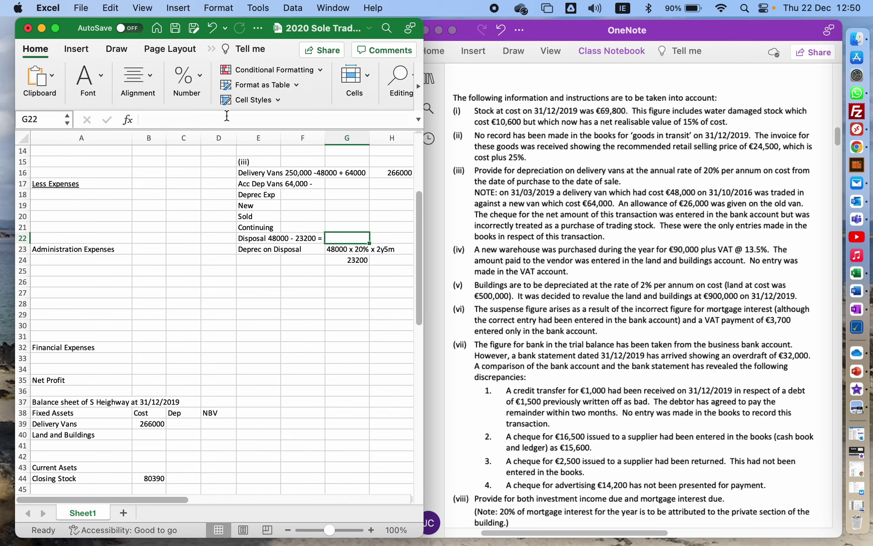
pyautogui.press('Left')
pyautogui.press('Left')
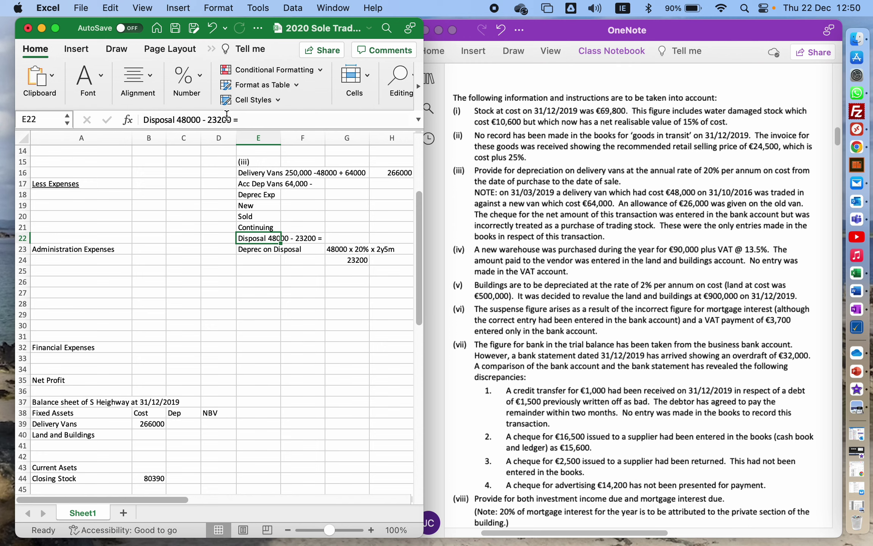
pyautogui.click(250, 120)
pyautogui.write('24')
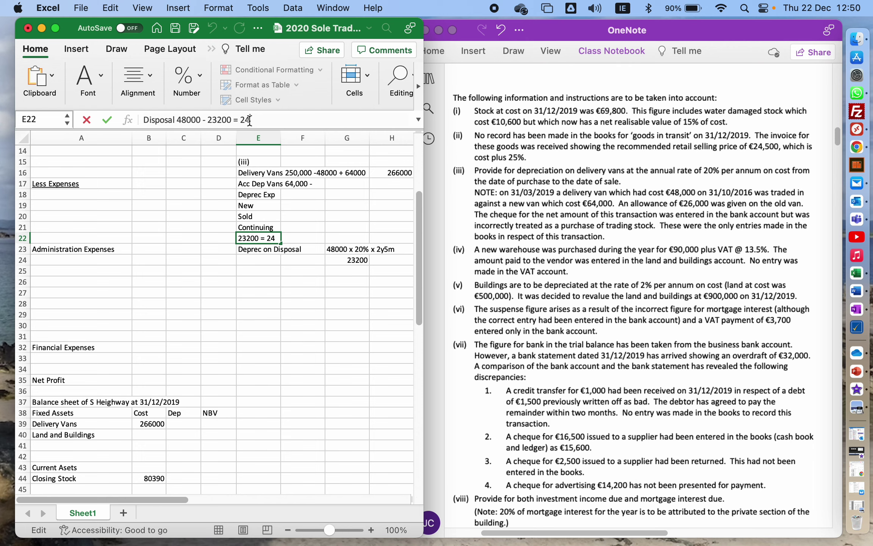
pyautogui.write('800')
pyautogui.write('NBC')
pyautogui.press('BackSpace')
pyautogui.press('BackSpace')
pyautogui.write('BV')
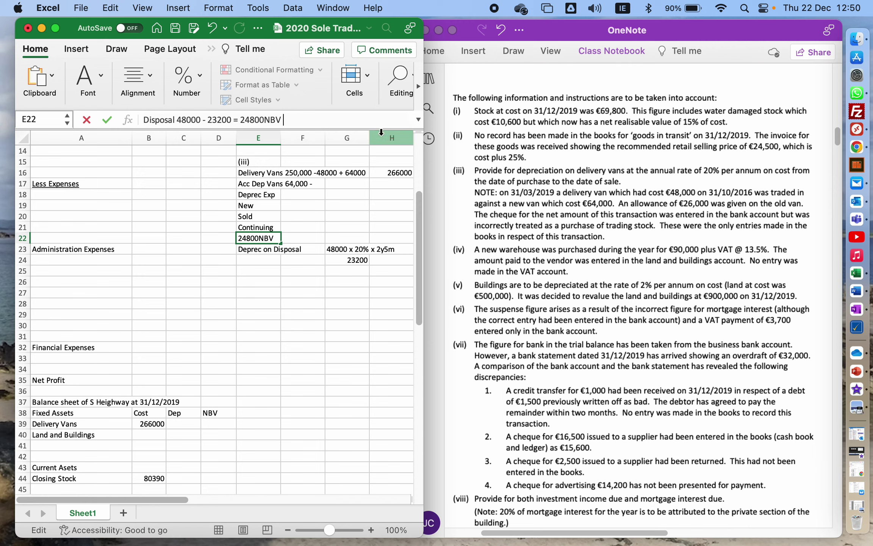
pyautogui.write('-26000')
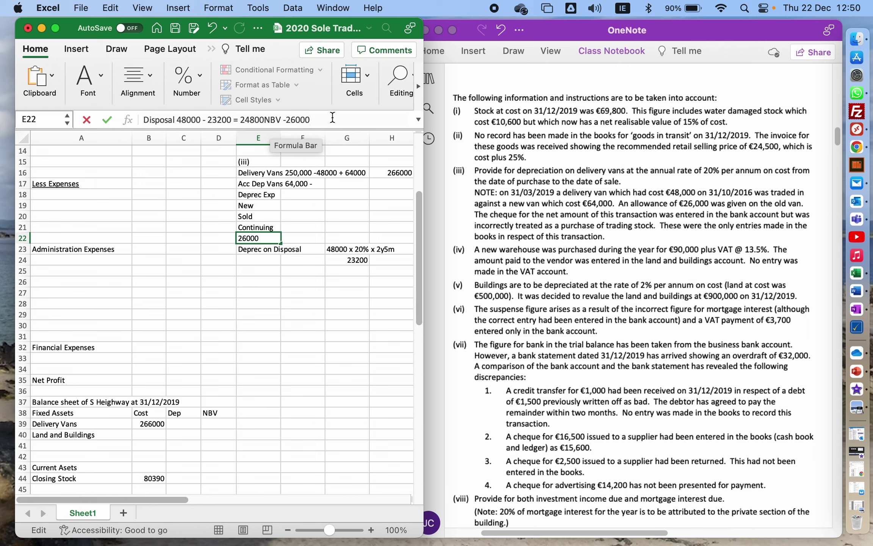
pyautogui.write('= ')
pyautogui.write('12')
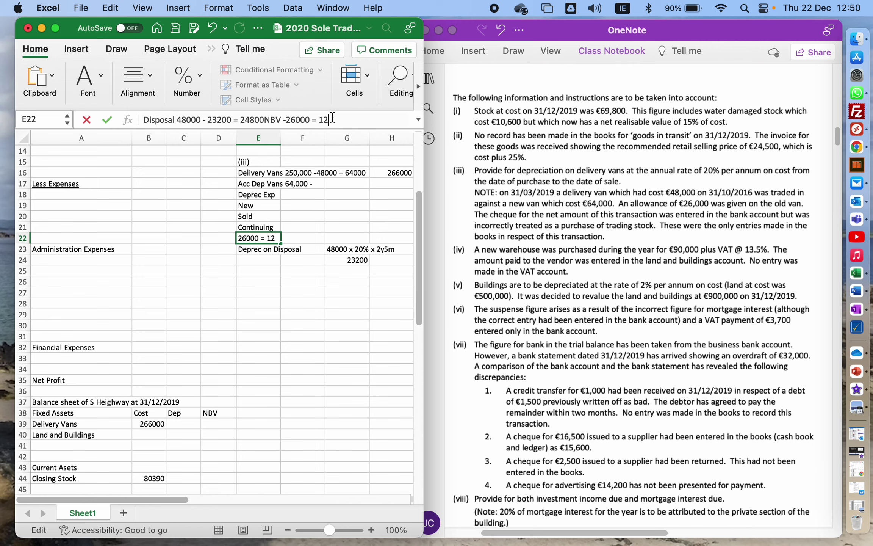
pyautogui.write('00 Profit')
pyautogui.press('Return')
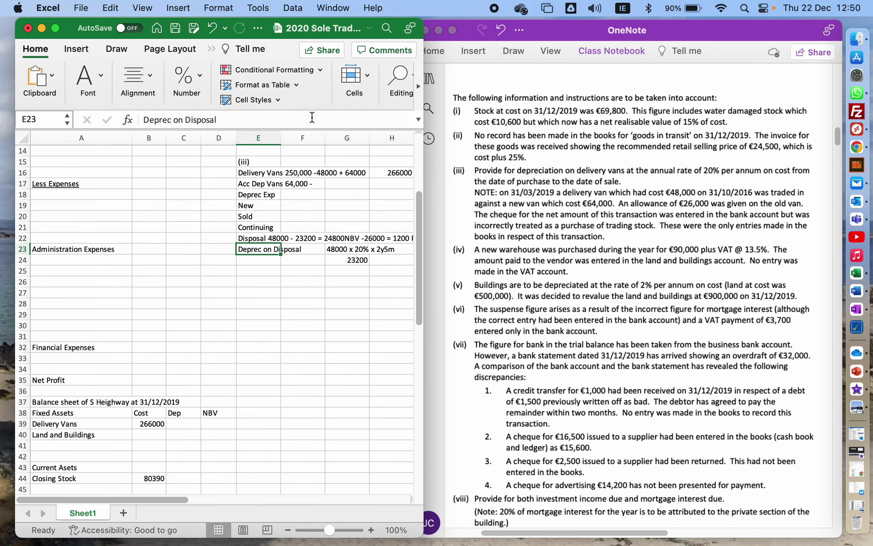
# Step: Add 'Profit on Disposal' of 1200 under Add Gains
pyautogui.click(53, 156)
pyautogui.press('Up')
pyautogui.press('Up')
pyautogui.press('Up')
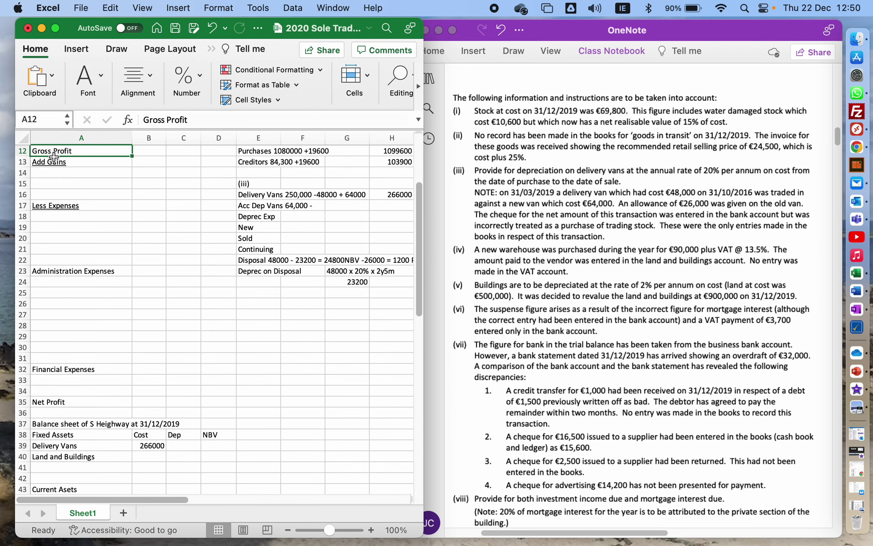
pyautogui.press('Down')
pyautogui.press('Down')
pyautogui.write('Profi')
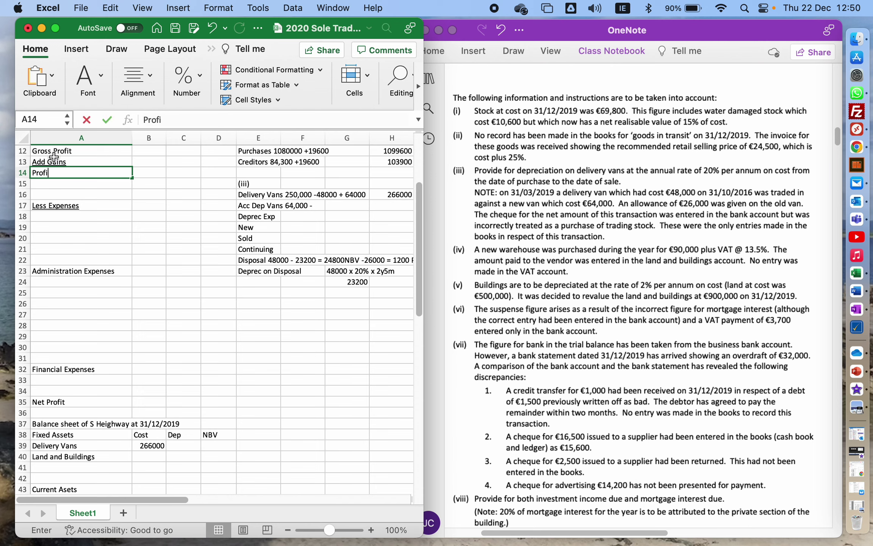
pyautogui.write('t on Di')
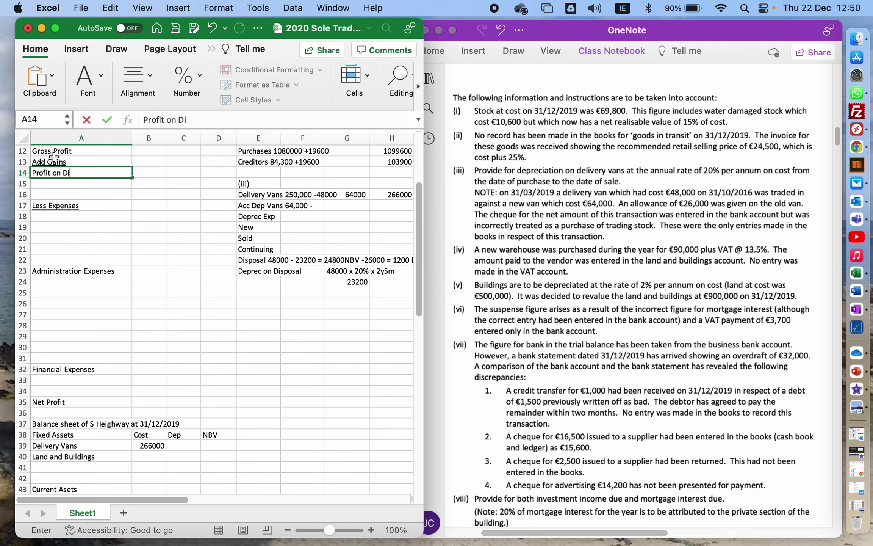
pyautogui.write('sposal')
pyautogui.press('Tab')
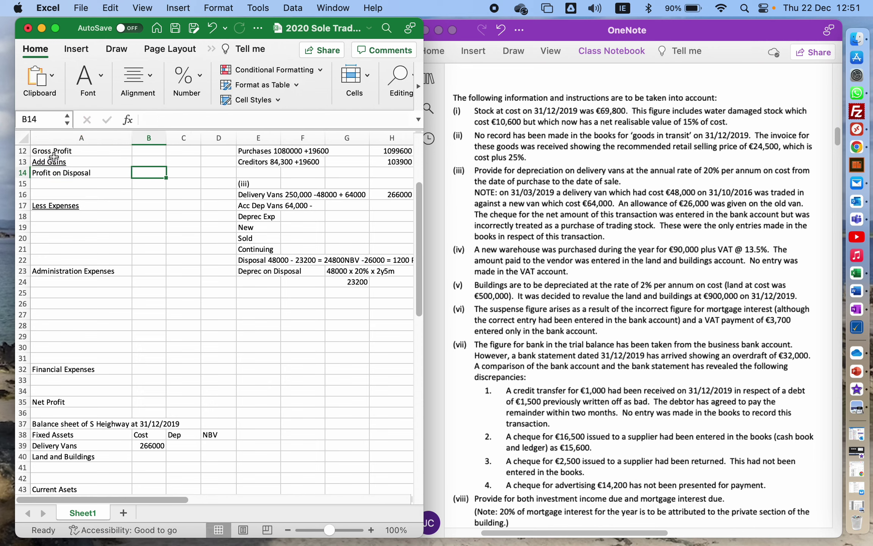
pyautogui.press('Tab')
pyautogui.write('1200')
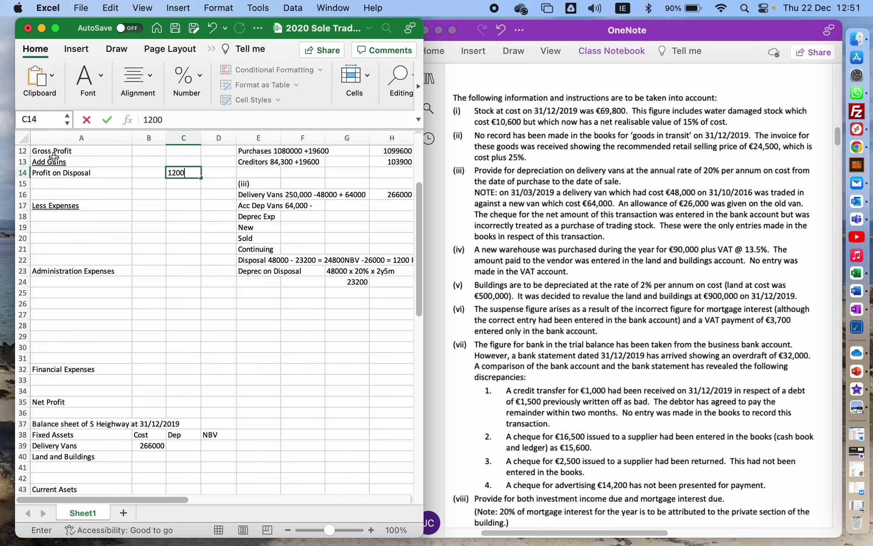
pyautogui.press('Down')
pyautogui.press('Down')
pyautogui.press('Down')
pyautogui.press('Down')
pyautogui.press('Down')
pyautogui.press('Down')
pyautogui.press('Down')
pyautogui.press('Down')
pyautogui.press('Down')
pyautogui.press('Down')
pyautogui.press('Down')
pyautogui.press('Down')
pyautogui.press('Down')
pyautogui.press('Down')
pyautogui.press('Down')
pyautogui.press('Down')
pyautogui.press('Down')
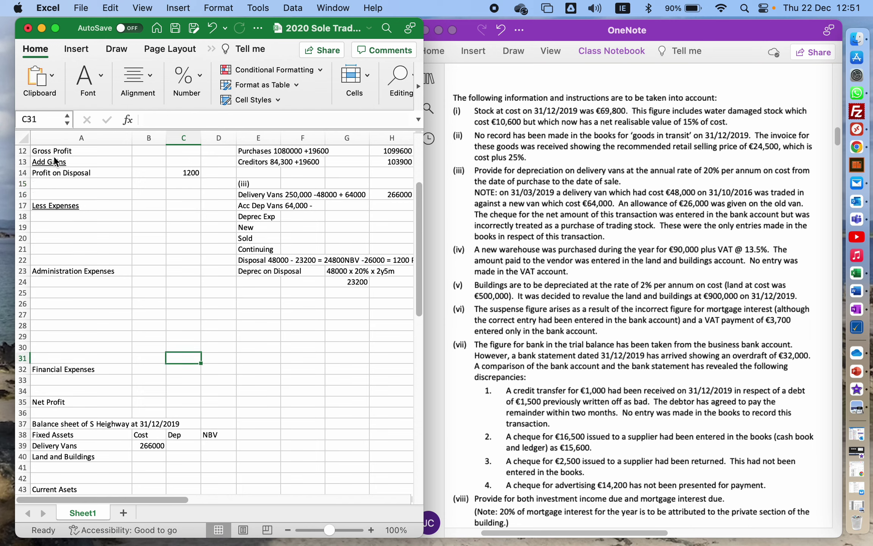
# Step: Complete the Acc Dep Vans working in E17 to read '64,000 - 23200'
pyautogui.press('Down')
pyautogui.press('Down')
pyautogui.press('Down')
pyautogui.press('Down')
pyautogui.press('Down')
pyautogui.press('Down')
pyautogui.press('Down')
pyautogui.press('Down')
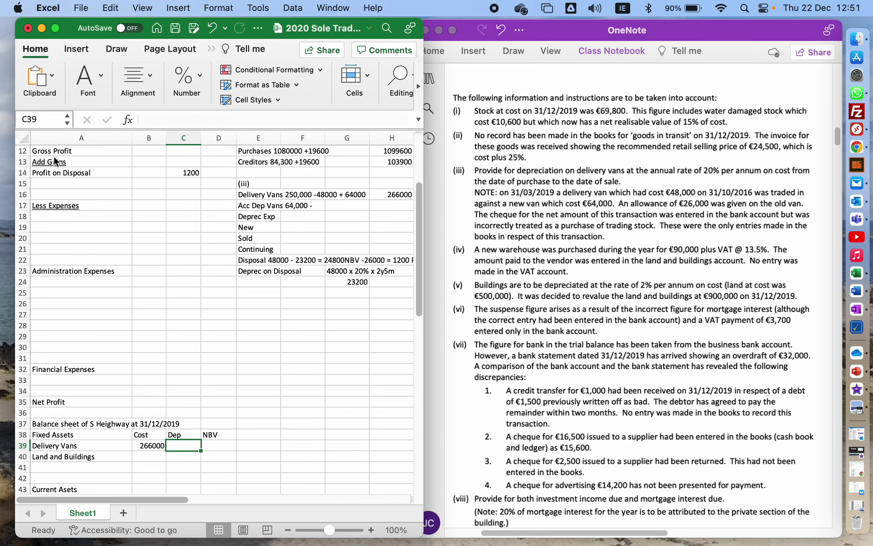
pyautogui.click(295, 205)
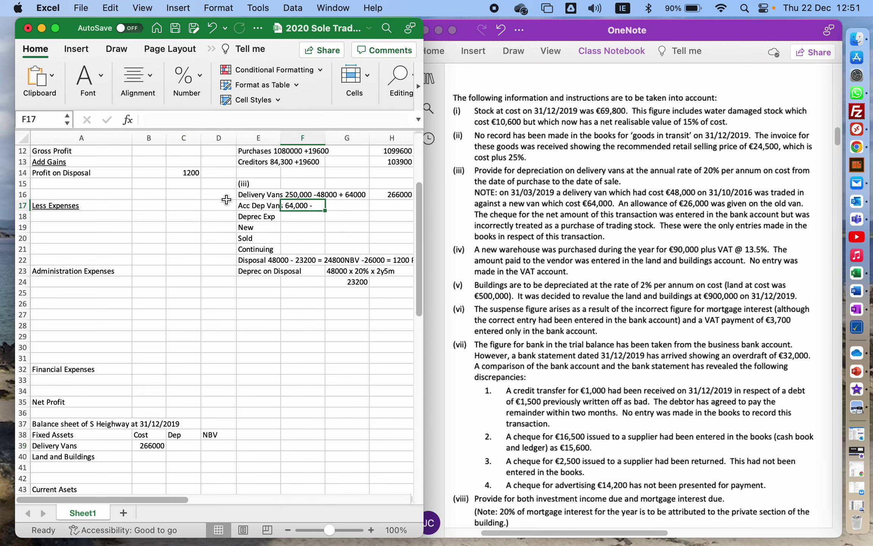
pyautogui.press('Left')
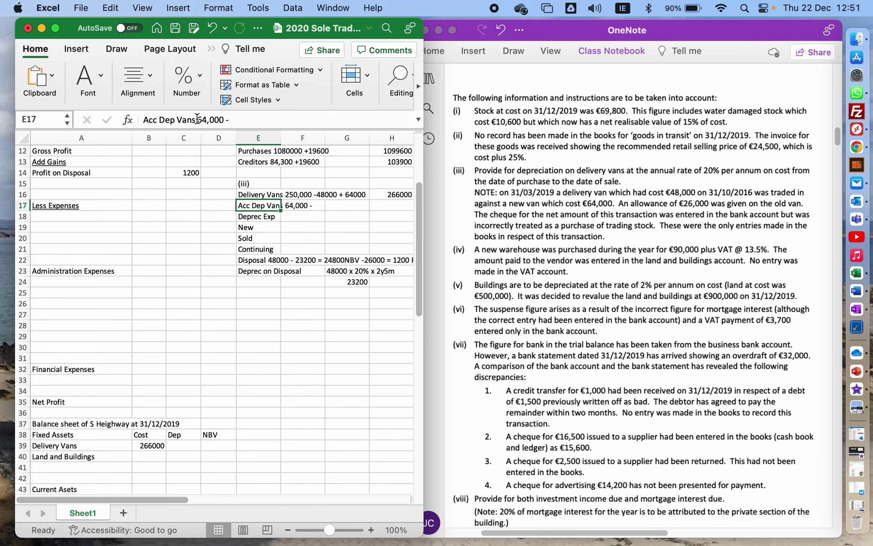
pyautogui.click(247, 120)
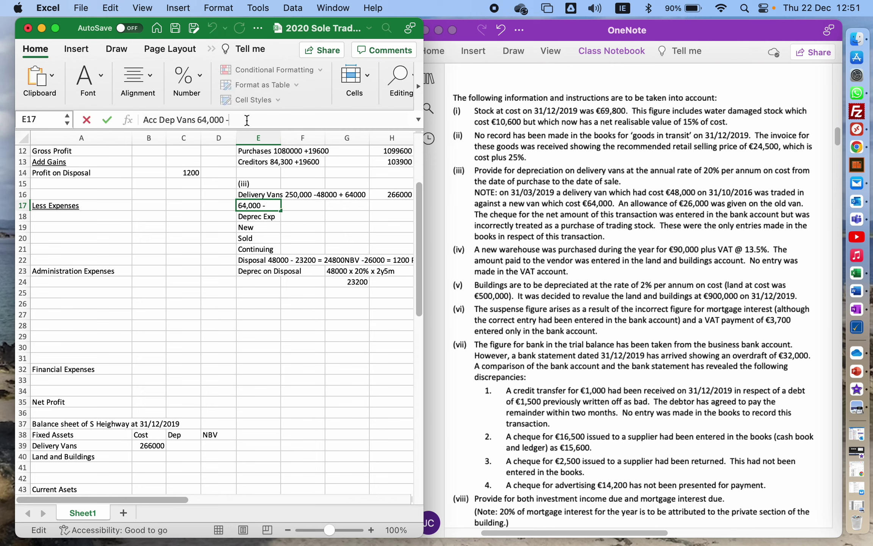
pyautogui.write('23200')
pyautogui.press('Return')
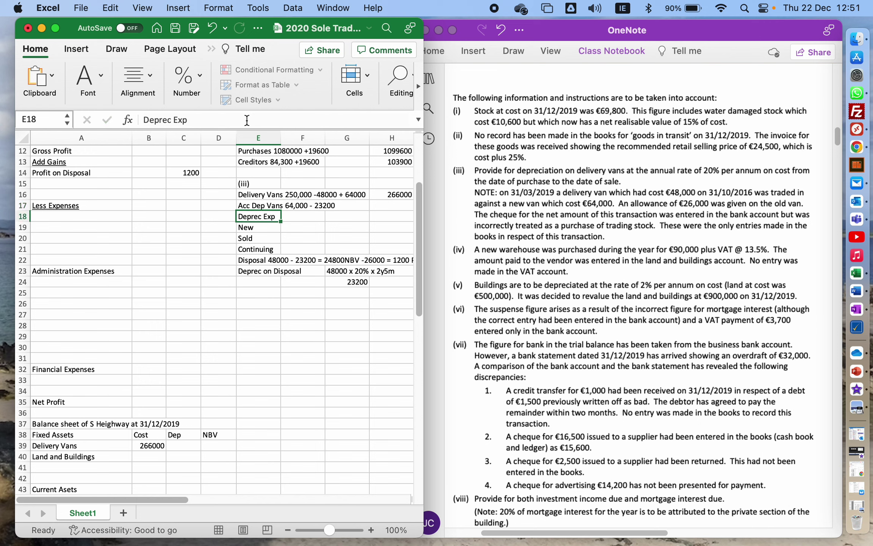
pyautogui.press('Down')
pyautogui.press('Right')
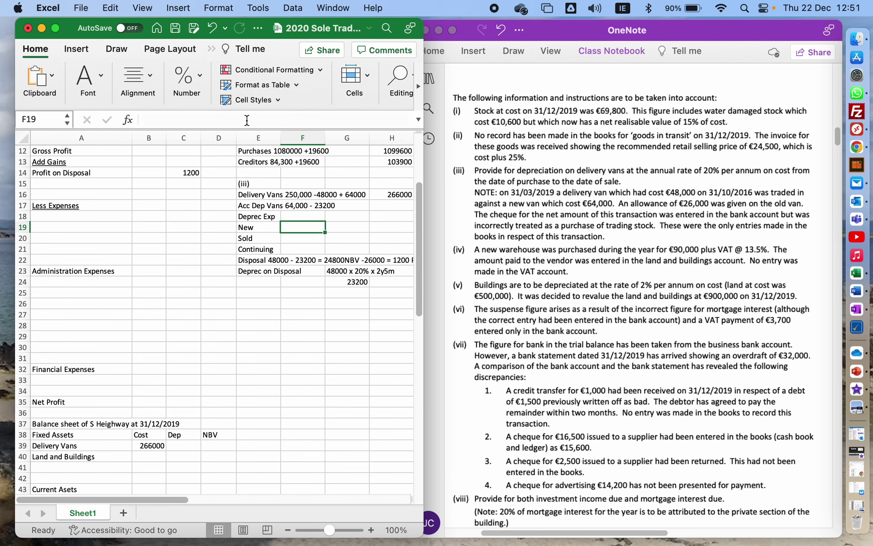
# Step: Record new-van depreciation as '64000 x 20% x 9m' with =64000*.2*9/12, giving 9600
pyautogui.write('64000')
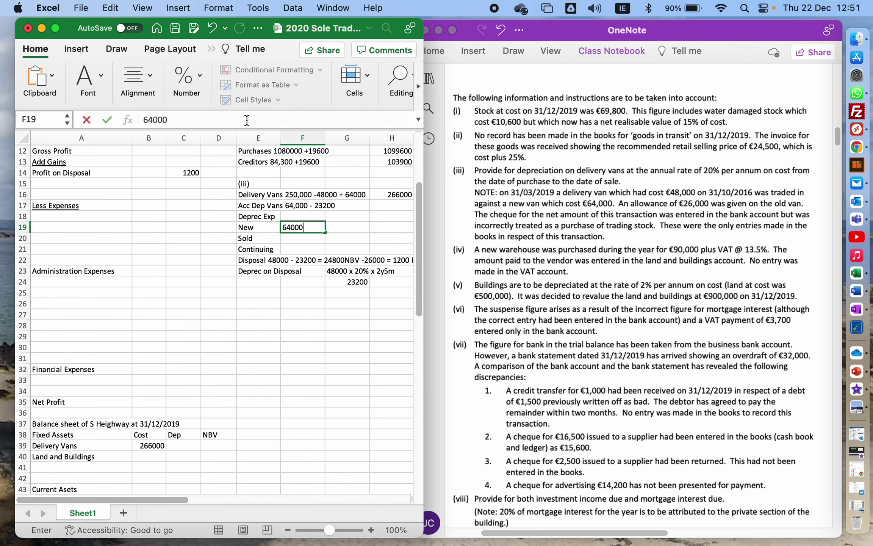
pyautogui.write(' x 20% x')
pyautogui.write('9m')
pyautogui.press('Return')
pyautogui.press('Up')
pyautogui.press('Right')
pyautogui.press('Right')
pyautogui.write('=')
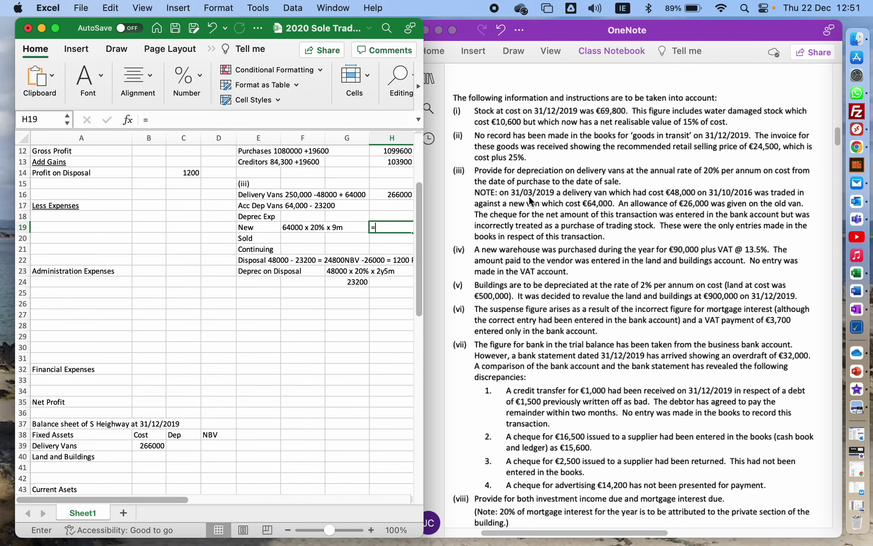
pyautogui.write('64000')
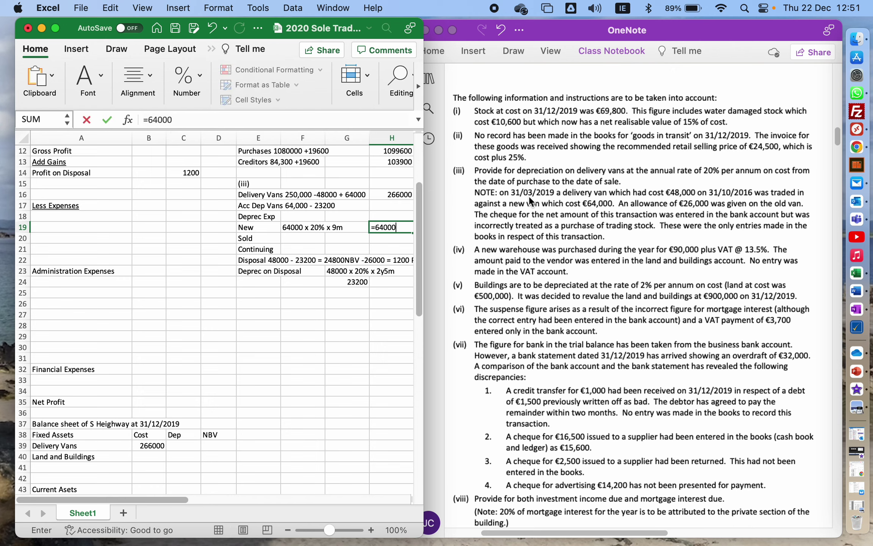
pyautogui.write('*.2*9/12')
pyautogui.press('Return')
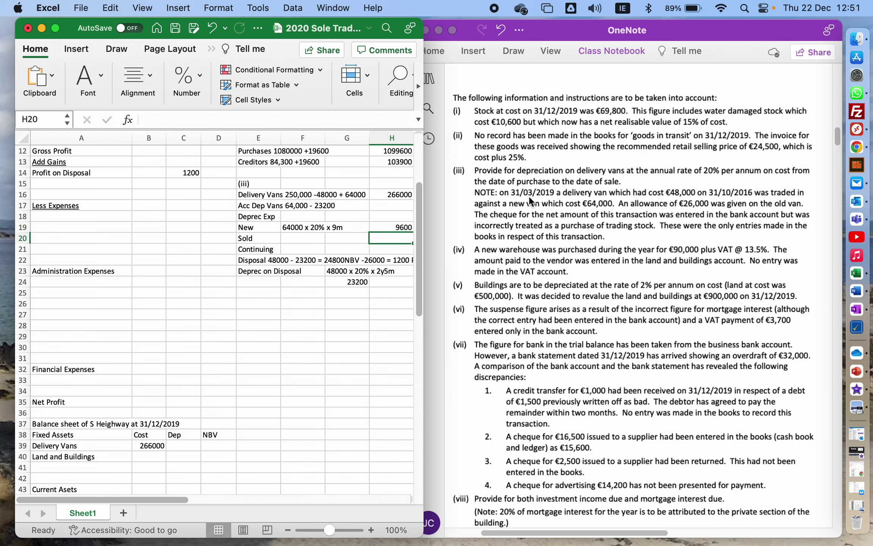
# Step: Record sold-van depreciation as '48000 x 20% x 3m' with =48000*.2*3/12, giving 2400
pyautogui.press('Left')
pyautogui.press('Left')
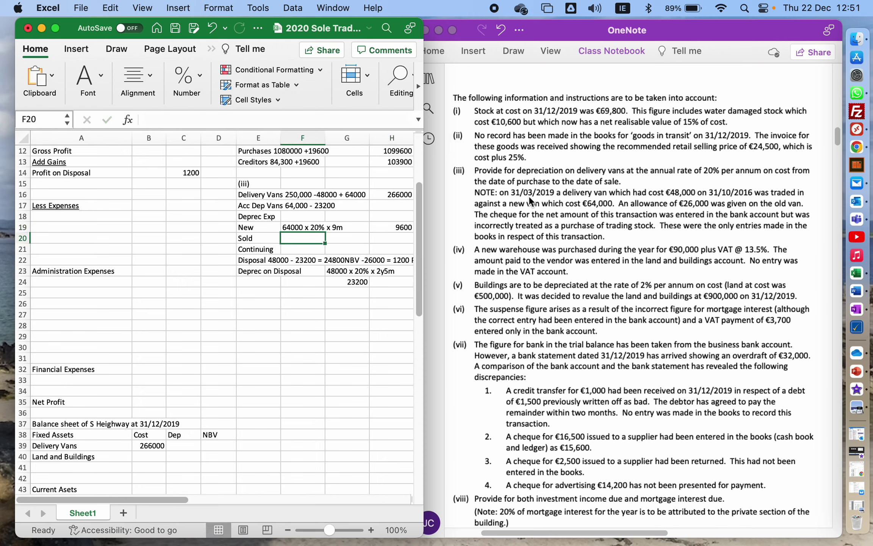
pyautogui.write('48000')
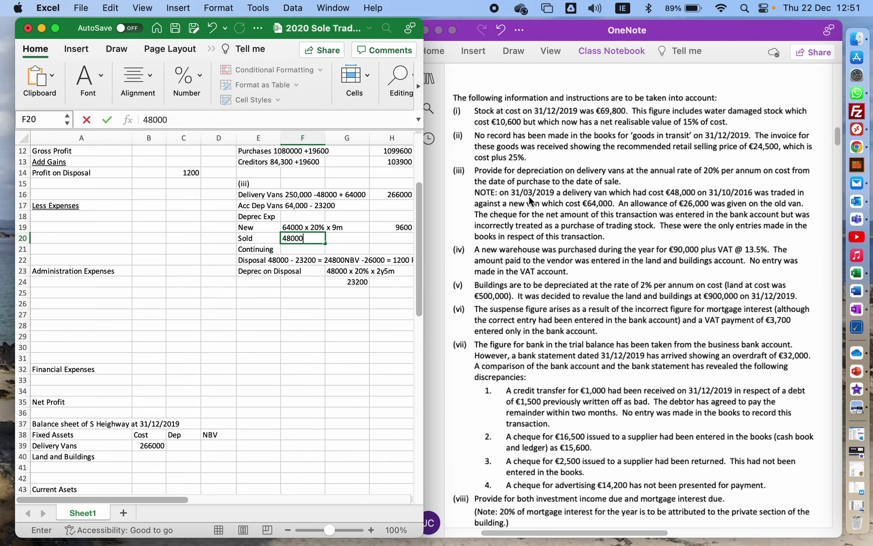
pyautogui.write(' x 20')
pyautogui.write('%')
pyautogui.write(' x 3/')
pyautogui.press('BackSpace')
pyautogui.write('m')
pyautogui.press('Tab')
pyautogui.press('Tab')
pyautogui.write('=')
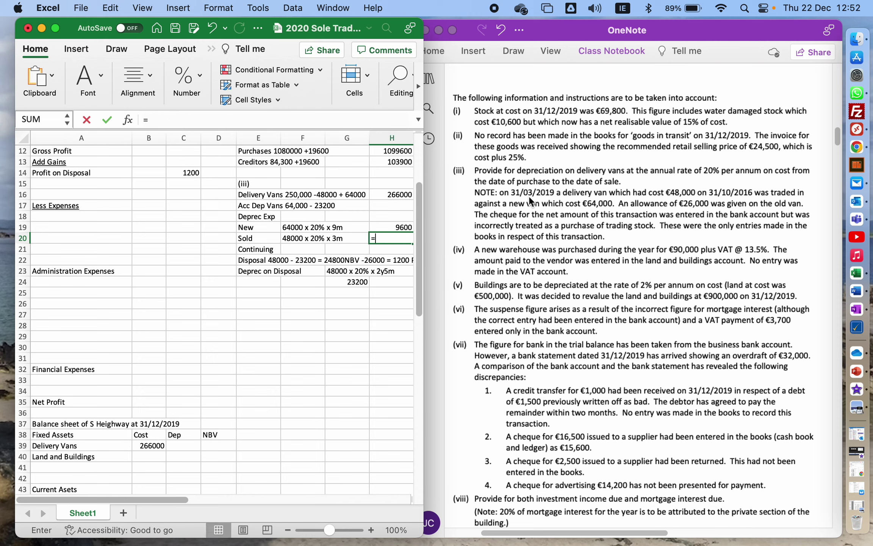
pyautogui.write('48000')
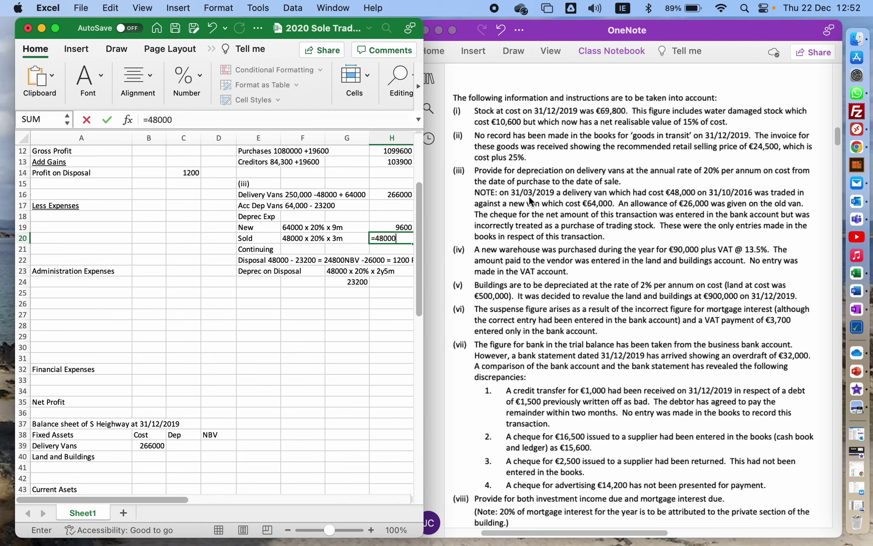
pyautogui.write('*.2')
pyautogui.write('*3/1')
pyautogui.write('2')
pyautogui.press('Return')
# Step: Record continuing-van depreciation as '202000 x 20% x 1y' with =202000*0.2, giving 40400
pyautogui.press('Left')
pyautogui.press('Left')
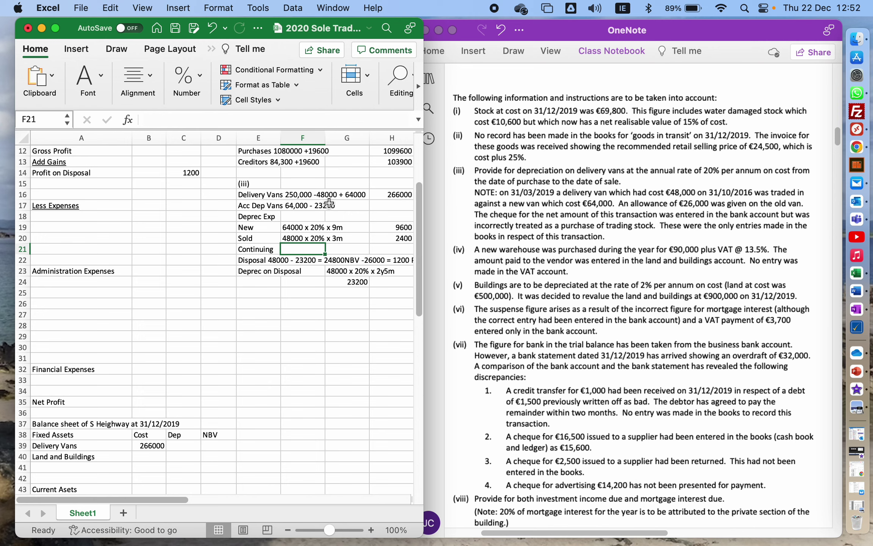
pyautogui.write('202')
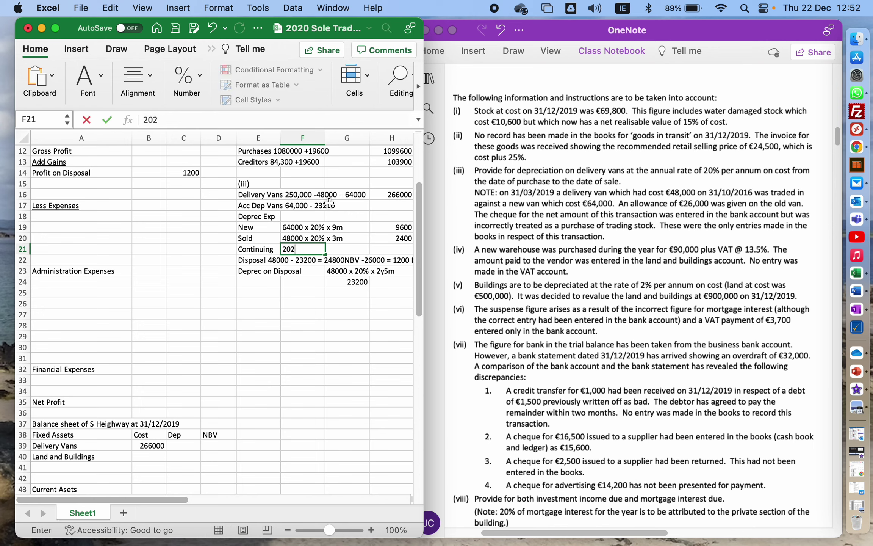
pyautogui.write('000 x 20% x 1y')
pyautogui.press('Tab')
pyautogui.press('Tab')
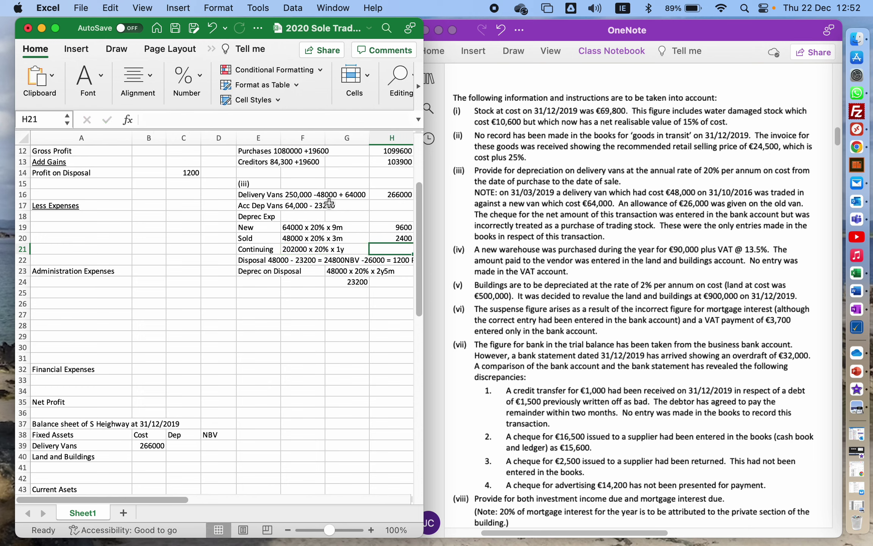
pyautogui.write('=202000')
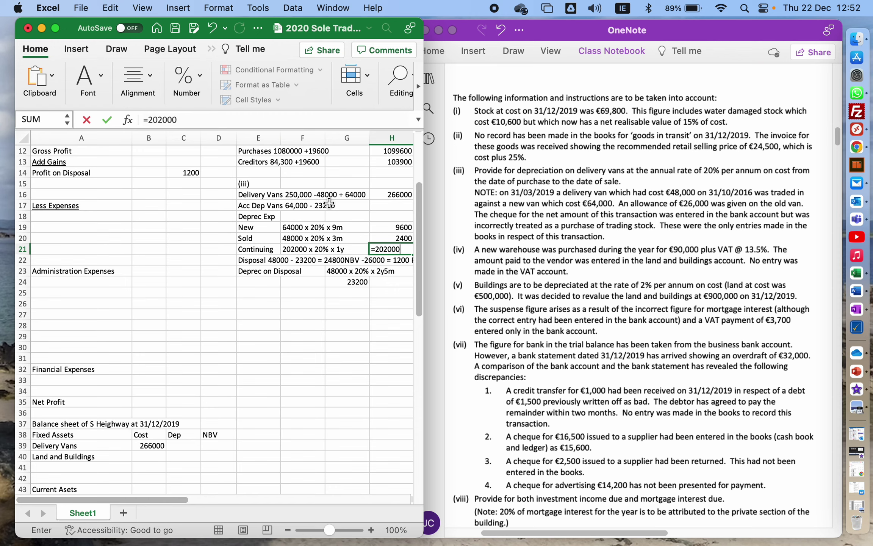
pyautogui.write('*0.2')
pyautogui.press('Return')
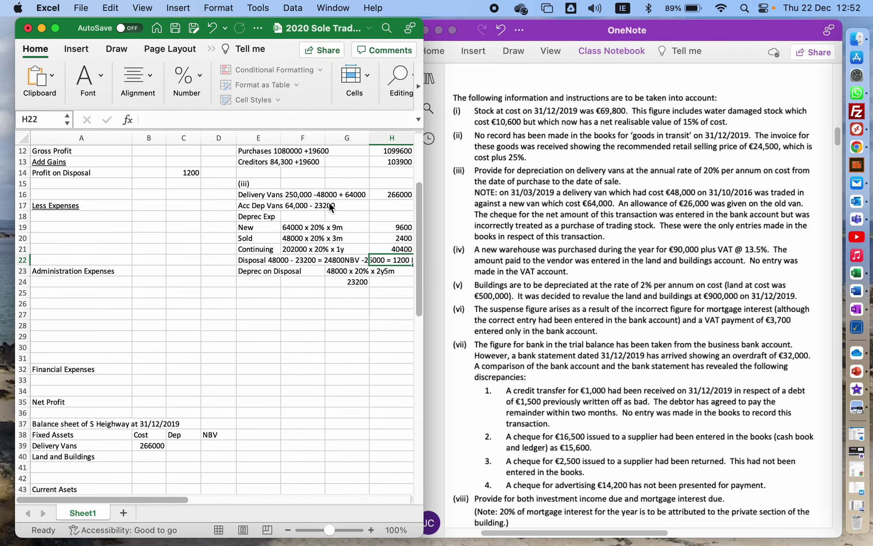
# Step: Build a SUM of H19:H21 in I21 to total the van depreciation
pyautogui.press('Up')
pyautogui.press('Down')
pyautogui.press('Up')
pyautogui.press('Right')
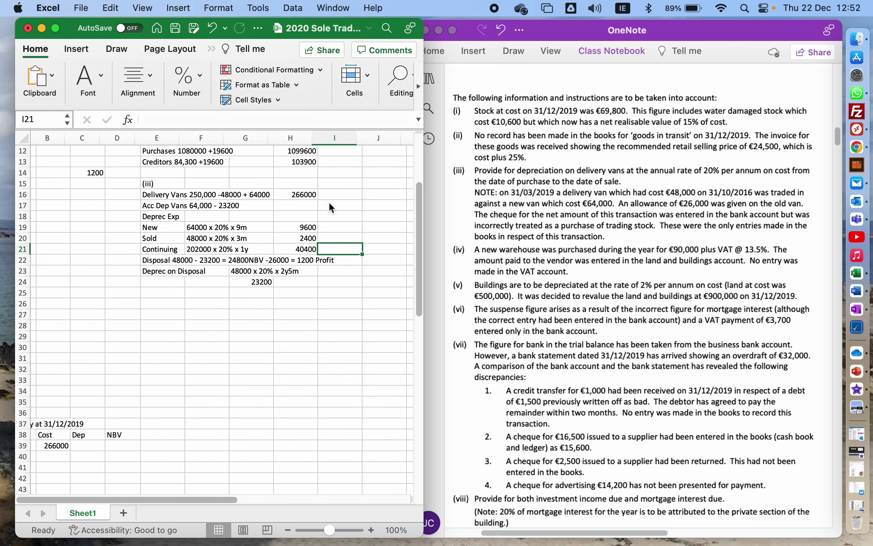
pyautogui.write('=sum(')
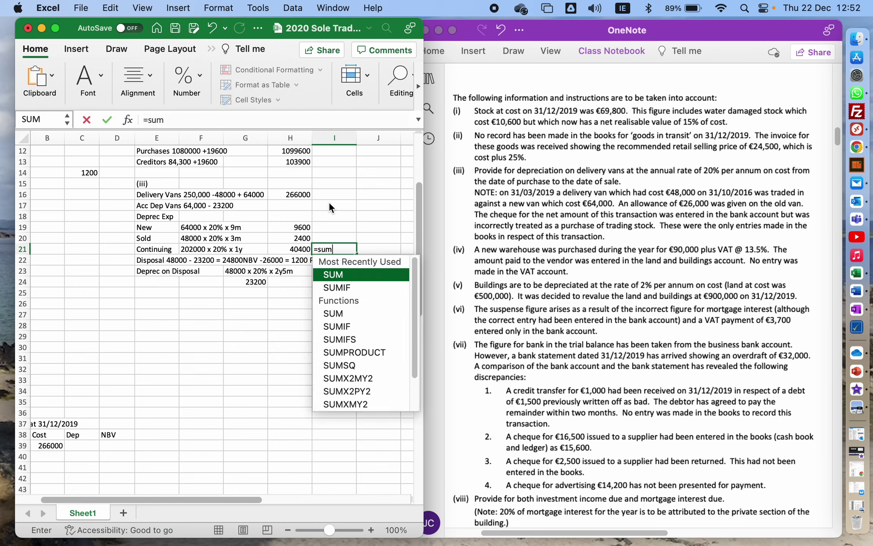
pyautogui.press('Left')
pyautogui.hotkey('shift', 'Up')
pyautogui.hotkey('shift', 'Up')
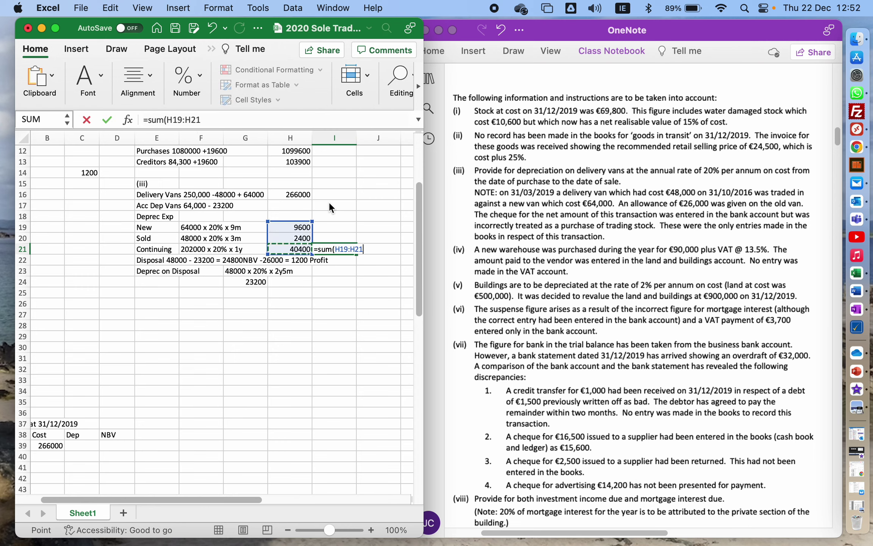
# Step: Enter the 52400 depreciation total and append '+52400' to the Acc Dep Vans working
pyautogui.press('Return')
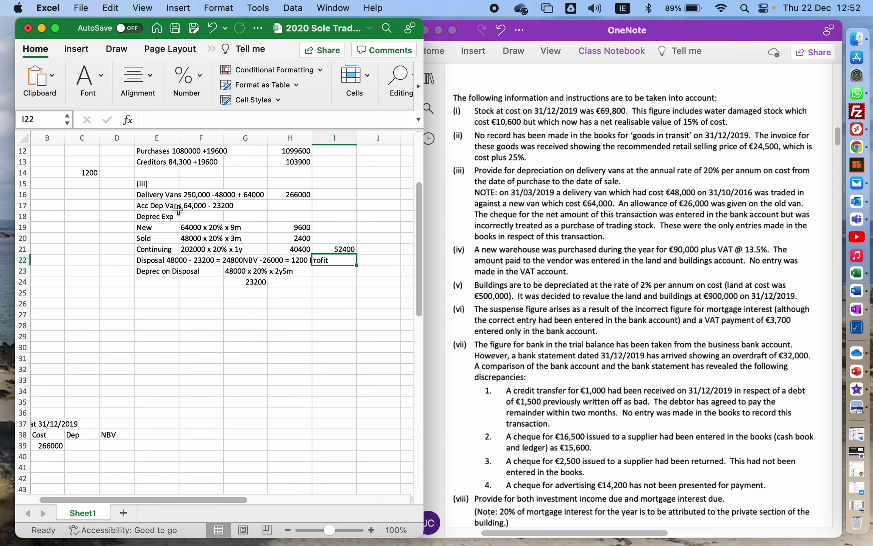
pyautogui.click(161, 206)
pyautogui.click(259, 120)
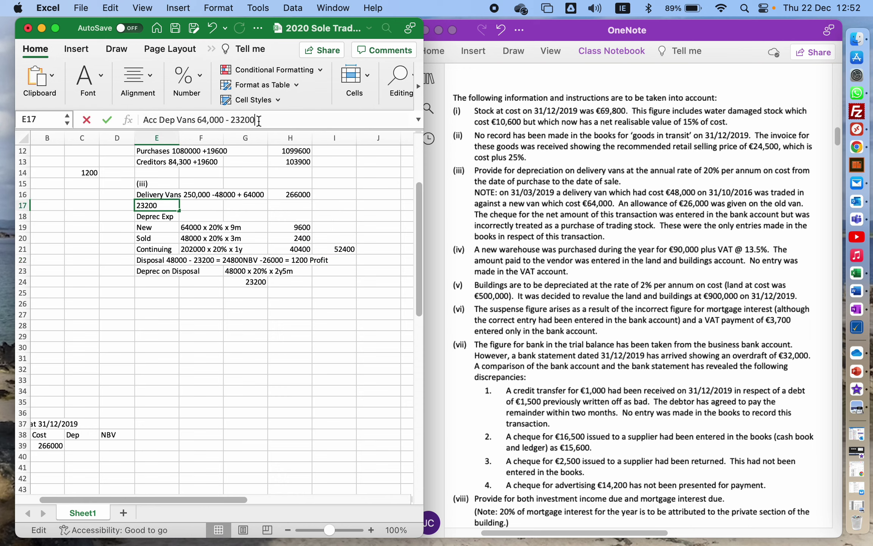
pyautogui.write('+')
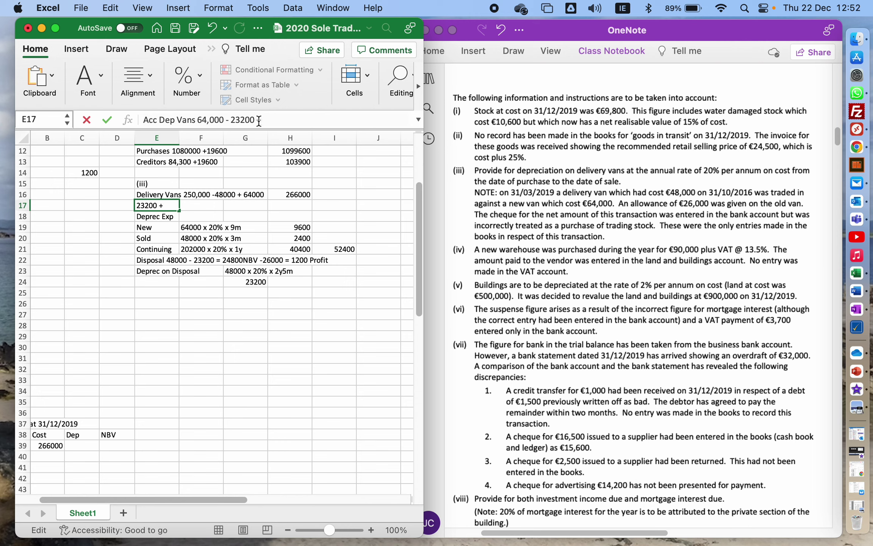
pyautogui.write('52400')
pyautogui.press('Return')
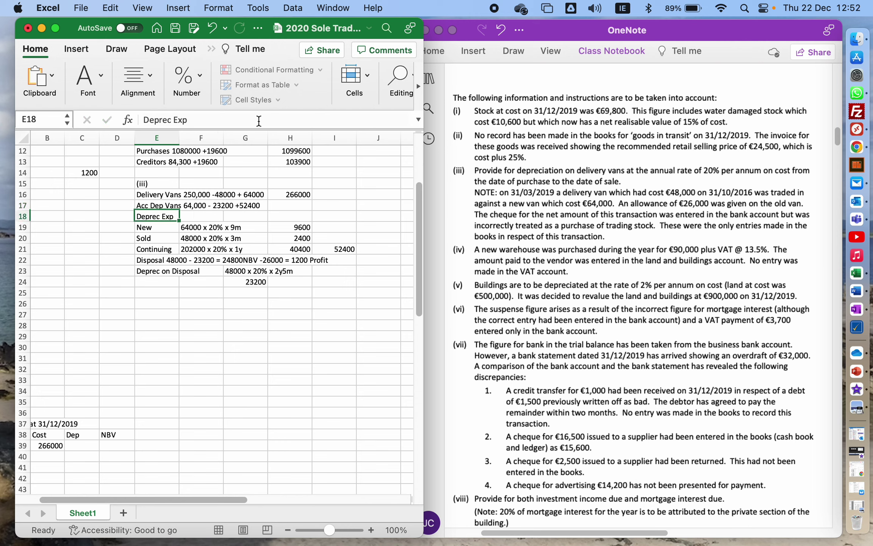
# Step: Calculate accumulated van depreciation in H17 as =64000-G24+I21, giving 93200
pyautogui.press('Right')
pyautogui.press('Right')
pyautogui.press('Right')
pyautogui.press('Up')
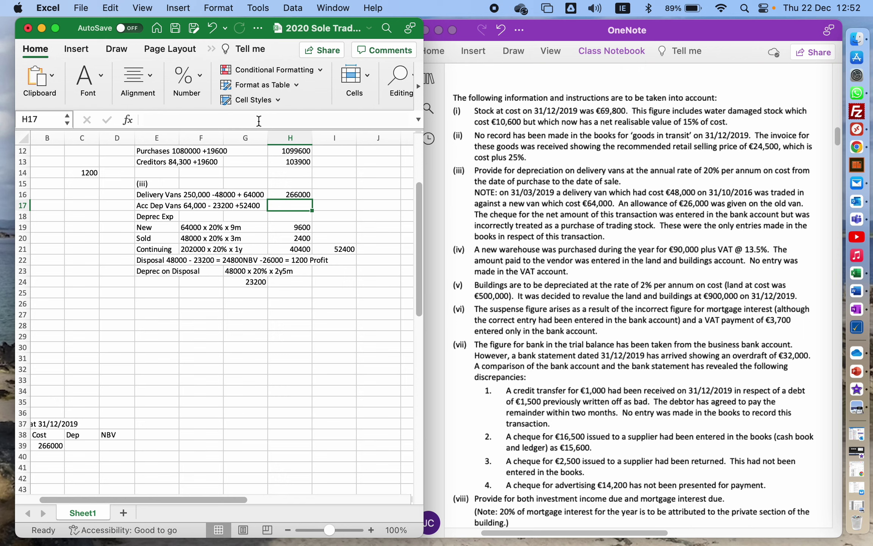
pyautogui.write('=6')
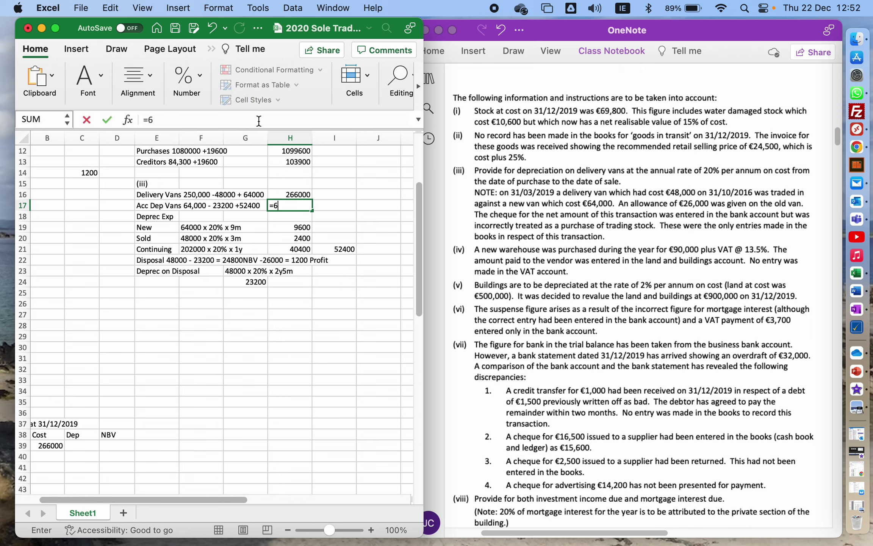
pyautogui.write('4000-')
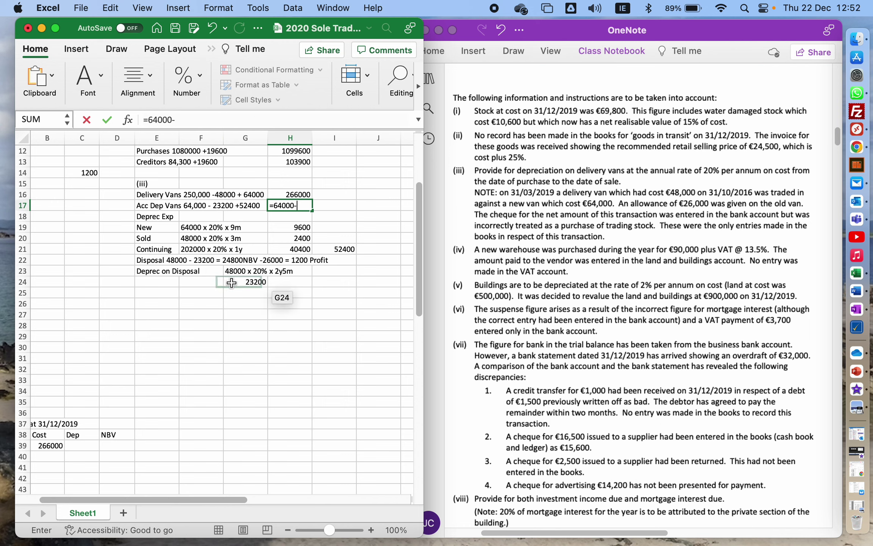
pyautogui.click(252, 283)
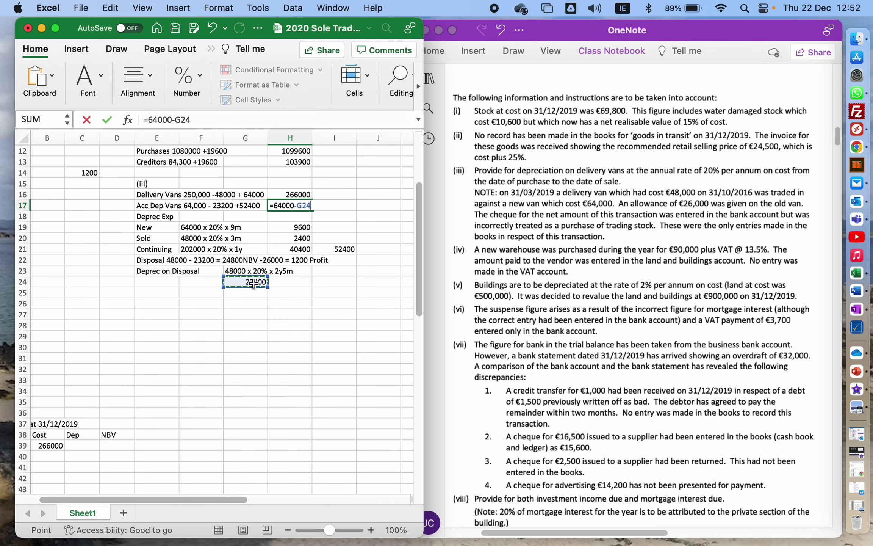
pyautogui.write('+')
pyautogui.click(346, 248)
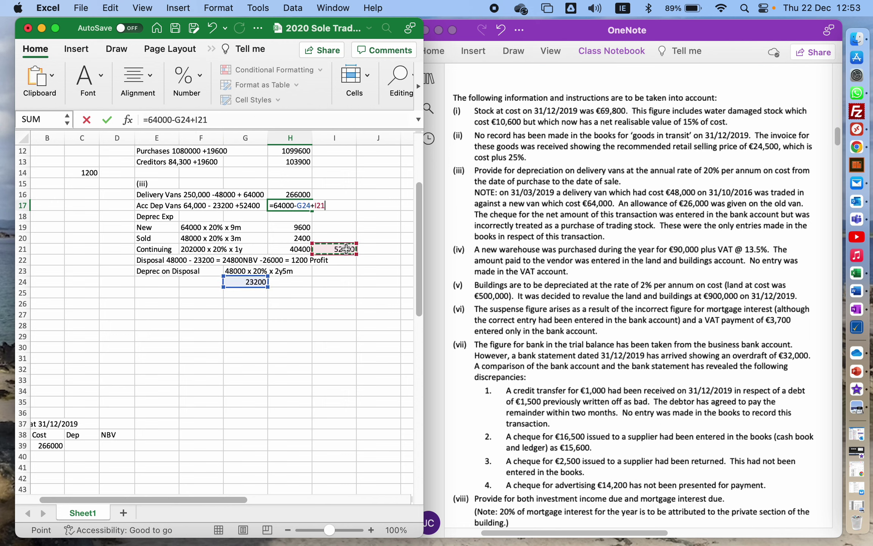
pyautogui.press('Return')
pyautogui.press('Left')
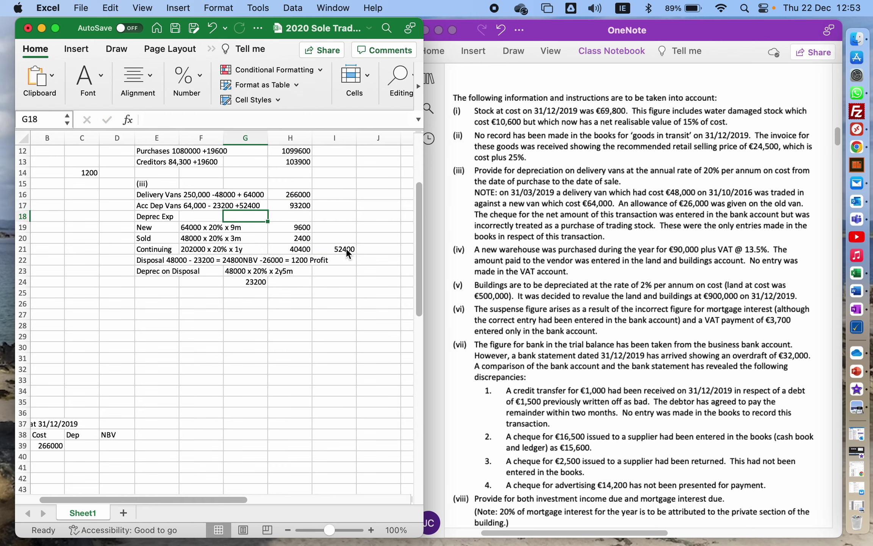
# Step: Link the Delivery Vans depreciation in C39 to H17's 93200 with =H17
pyautogui.press('Left')
pyautogui.press('Left')
pyautogui.press('Left')
pyautogui.press('Left')
pyautogui.press('Left')
pyautogui.press('Left')
pyautogui.press('Down')
pyautogui.press('Down')
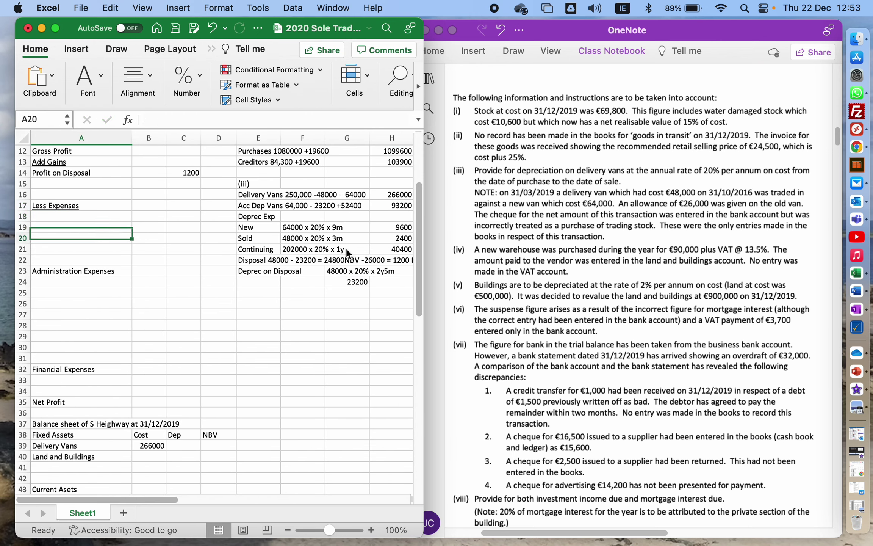
pyautogui.press('Down')
pyautogui.press('Down')
pyautogui.press('Down')
pyautogui.press('Down')
pyautogui.press('Down')
pyautogui.press('Down')
pyautogui.press('Down')
pyautogui.press('Down')
pyautogui.press('Down')
pyautogui.press('Down')
pyautogui.press('Down')
pyautogui.press('Down')
pyautogui.press('Down')
pyautogui.press('Down')
pyautogui.press('Down')
pyautogui.press('Down')
pyautogui.press('Down')
pyautogui.press('Down')
pyautogui.press('Down')
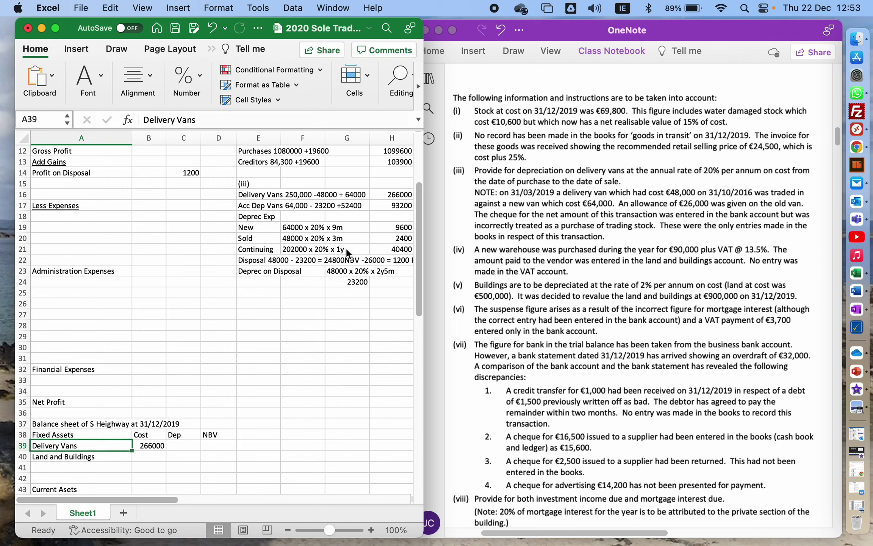
pyautogui.press('Right')
pyautogui.press('Right')
pyautogui.write('=')
pyautogui.press('Right')
pyautogui.press('Right')
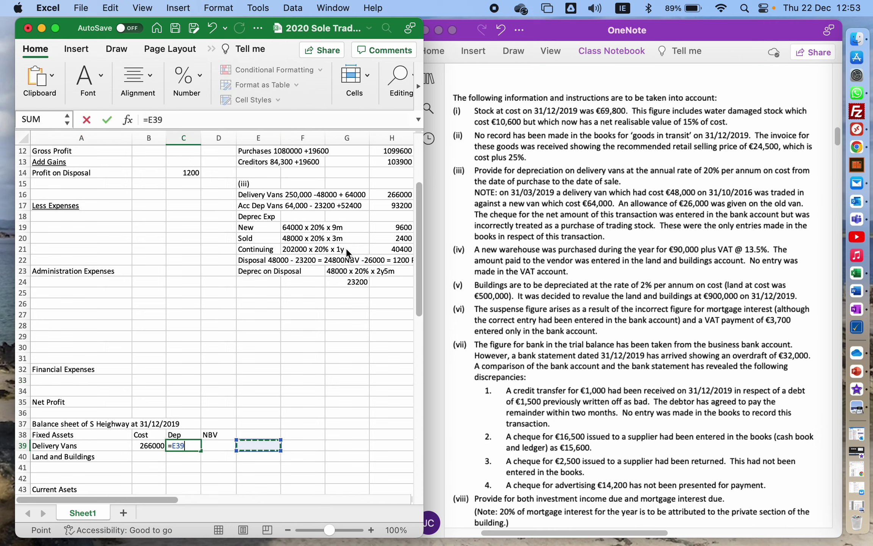
pyautogui.press('Right')
pyautogui.press('Right')
pyautogui.press('Up')
pyautogui.press('Up')
pyautogui.press('Up')
pyautogui.press('Up')
pyautogui.press('Up')
pyautogui.press('Up')
pyautogui.press('Up')
pyautogui.press('Up')
pyautogui.press('Up')
pyautogui.press('Up')
pyautogui.press('Up')
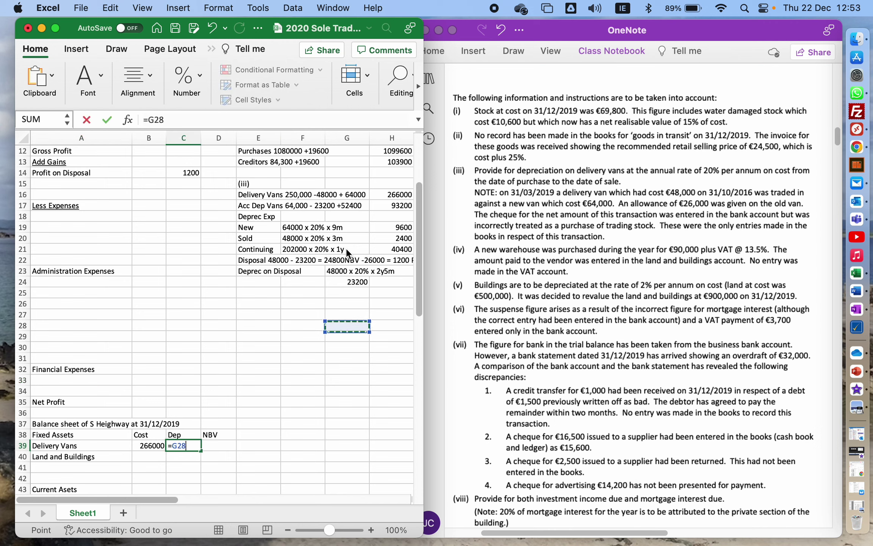
pyautogui.press('Up')
pyautogui.press('Up')
pyautogui.press('Up')
pyautogui.press('Up')
pyautogui.press('Up')
pyautogui.press('Up')
pyautogui.press('Up')
pyautogui.press('Up')
pyautogui.press('Up')
pyautogui.press('Up')
pyautogui.press('Up')
pyautogui.press('Right')
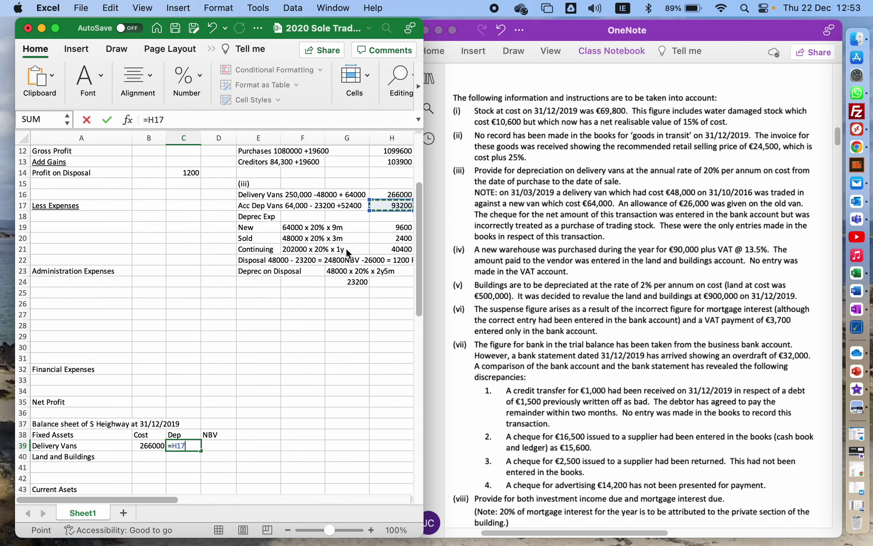
pyautogui.press('Return')
pyautogui.press('Up')
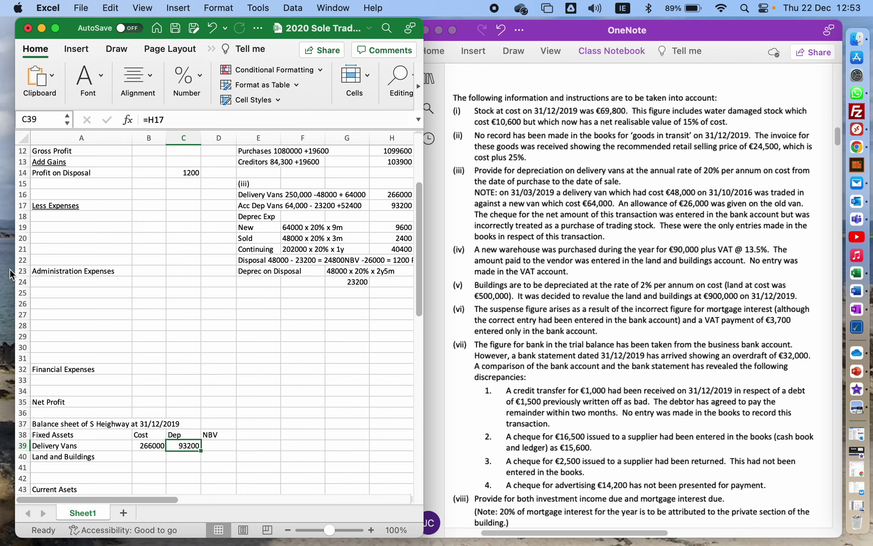
# Step: Add 'Distribution Expenses' in A18 with B18 referencing I21's 52400 under Less Expenses
pyautogui.click(38, 217)
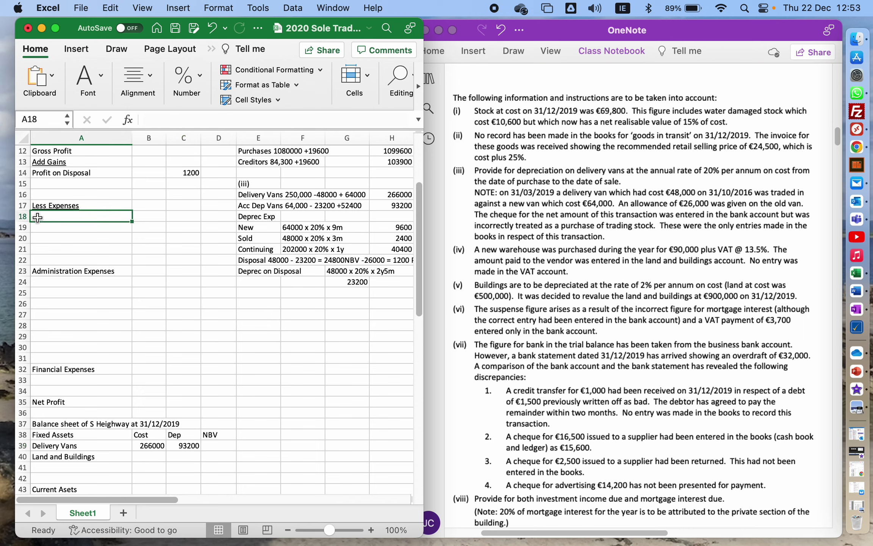
pyautogui.write('Distri')
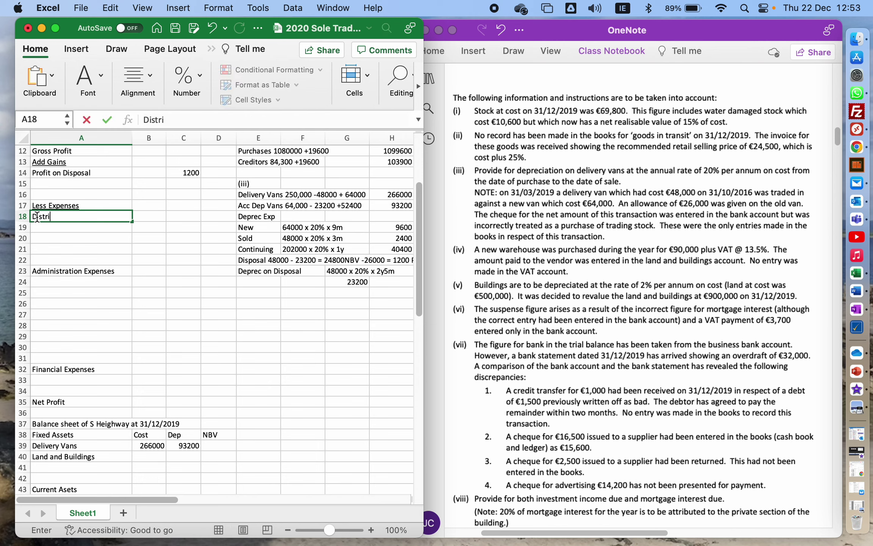
pyautogui.write('bution Expenses')
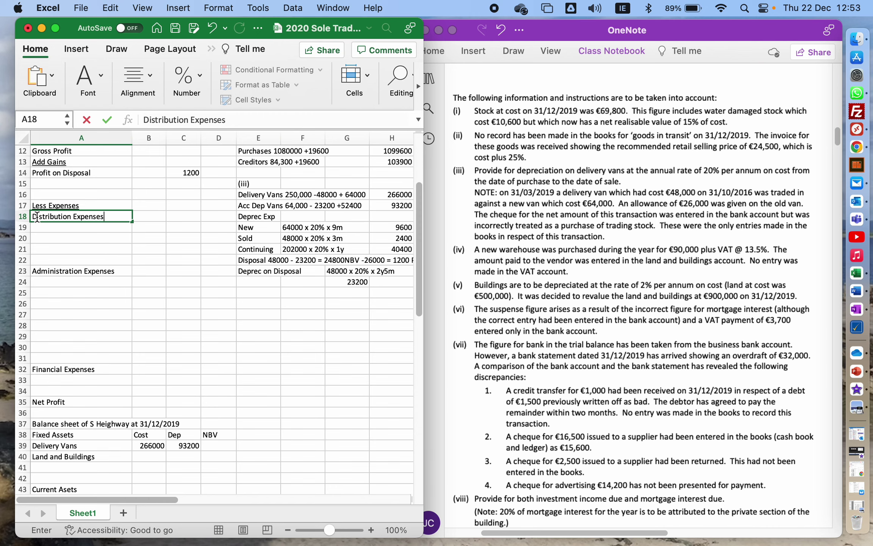
pyautogui.press('Tab')
pyautogui.write('=')
pyautogui.press('Right')
pyautogui.press('Right')
pyautogui.press('Right')
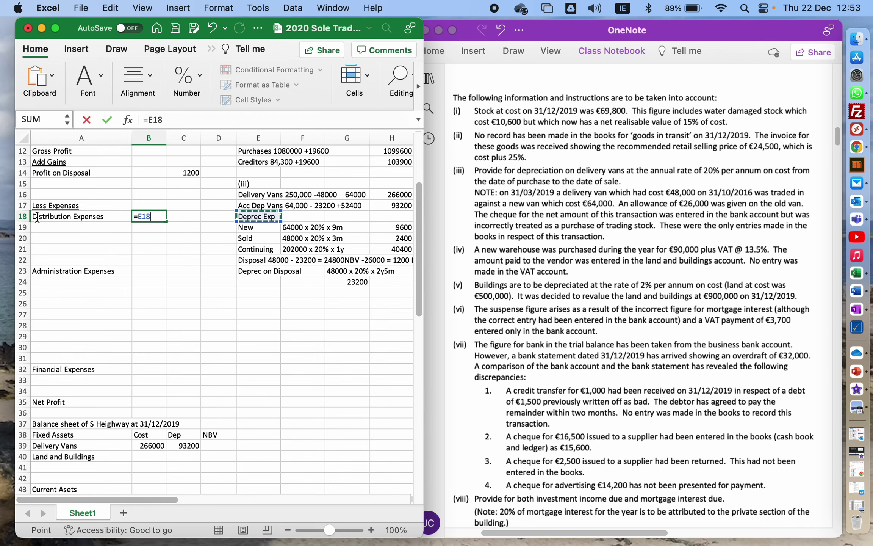
pyautogui.press('Right')
pyautogui.press('Right')
pyautogui.press('Right')
pyautogui.press('Right')
pyautogui.press('Down')
pyautogui.press('Down')
pyautogui.press('Down')
pyautogui.press('Return')
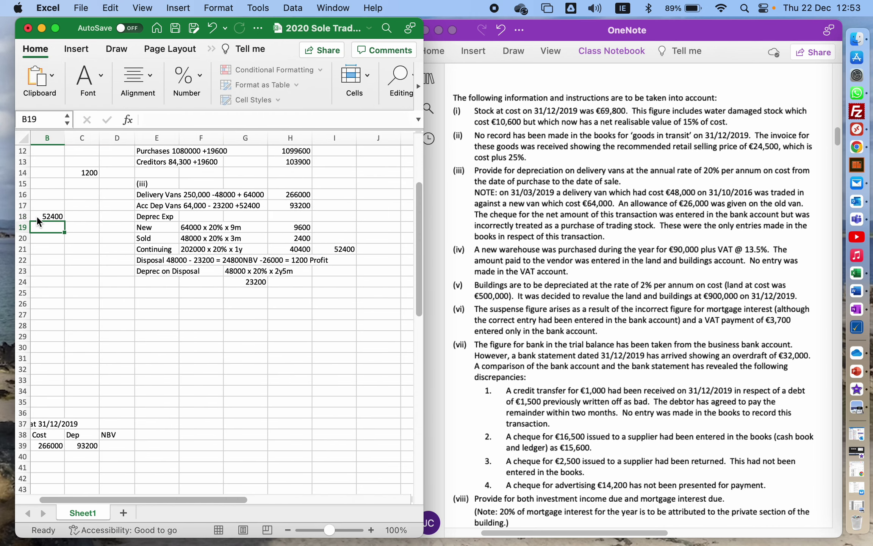
pyautogui.press('Left')
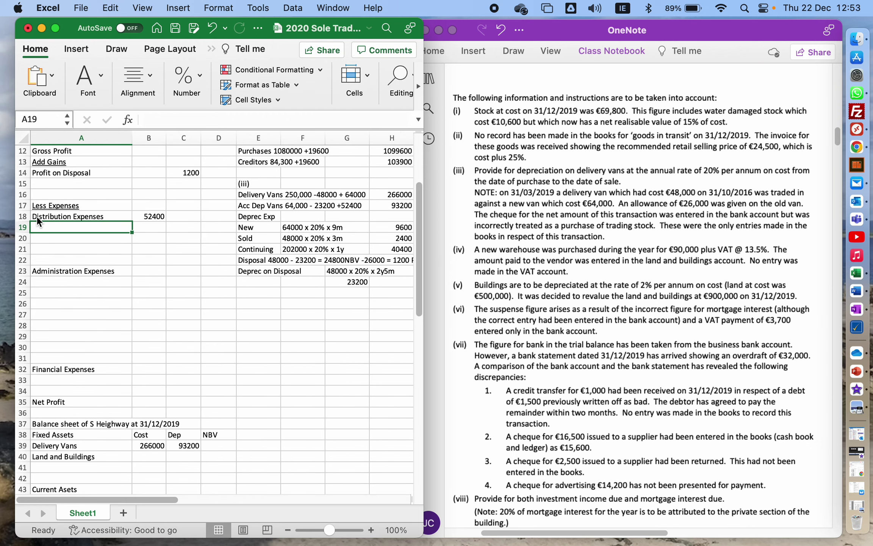
# Step: Label E25 'Purchases' and set F25 to =H12, showing 1099600
pyautogui.click(259, 294)
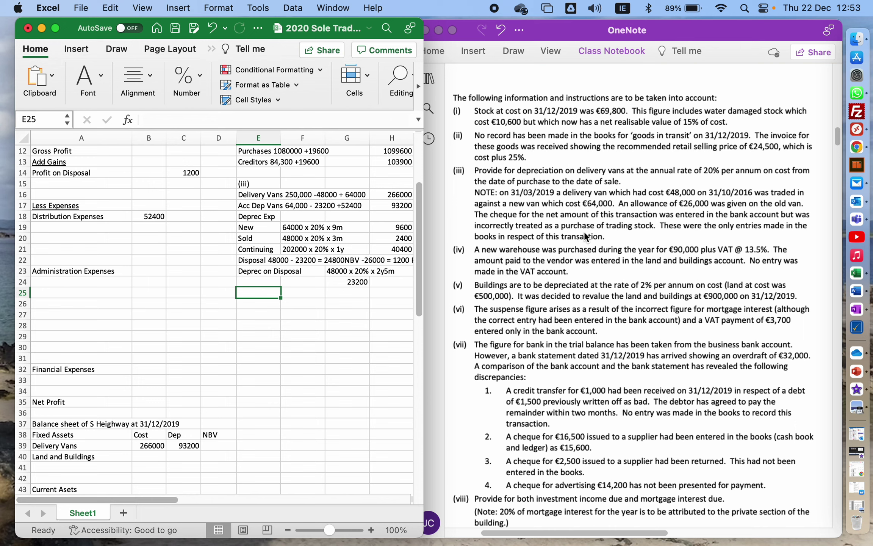
pyautogui.write('Purchases')
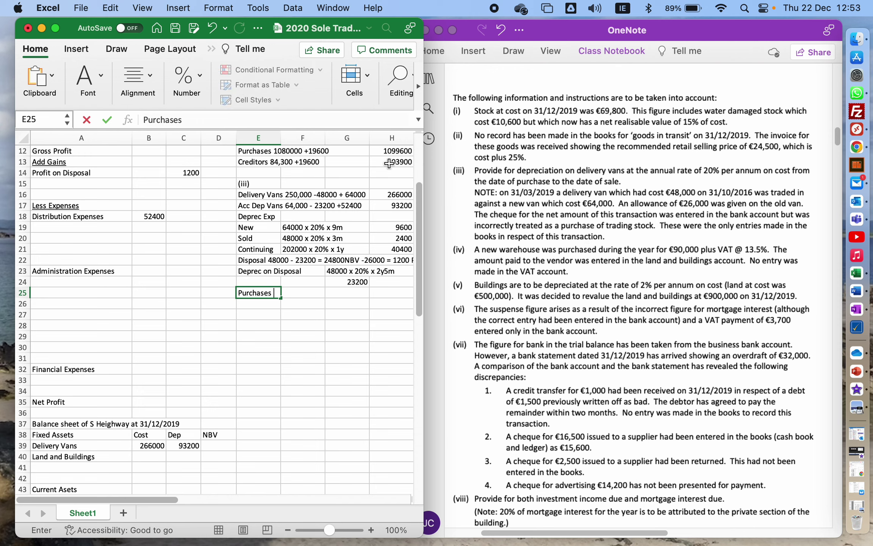
pyautogui.press('Tab')
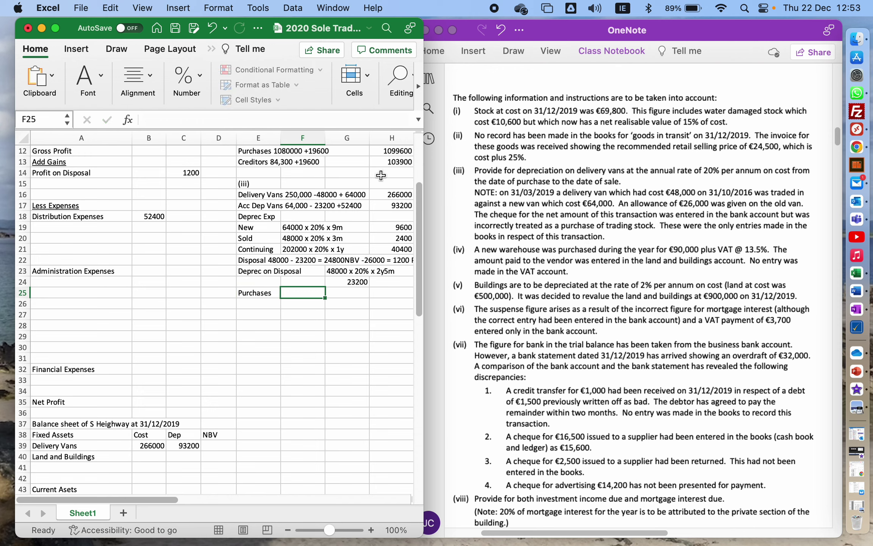
pyautogui.write('=')
pyautogui.click(391, 150)
pyautogui.press('Return')
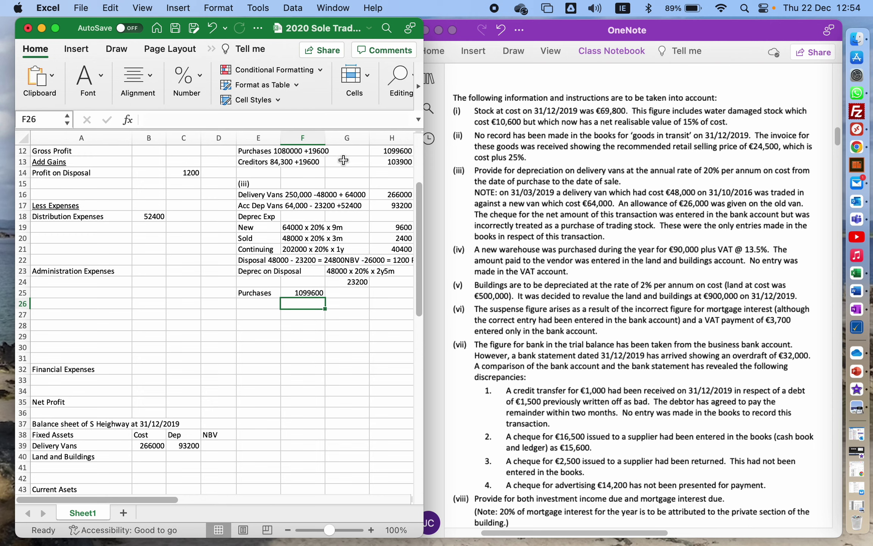
# Step: Correct H12's purchases formula to =108000+F8 so purchases read 127600
pyautogui.click(385, 150)
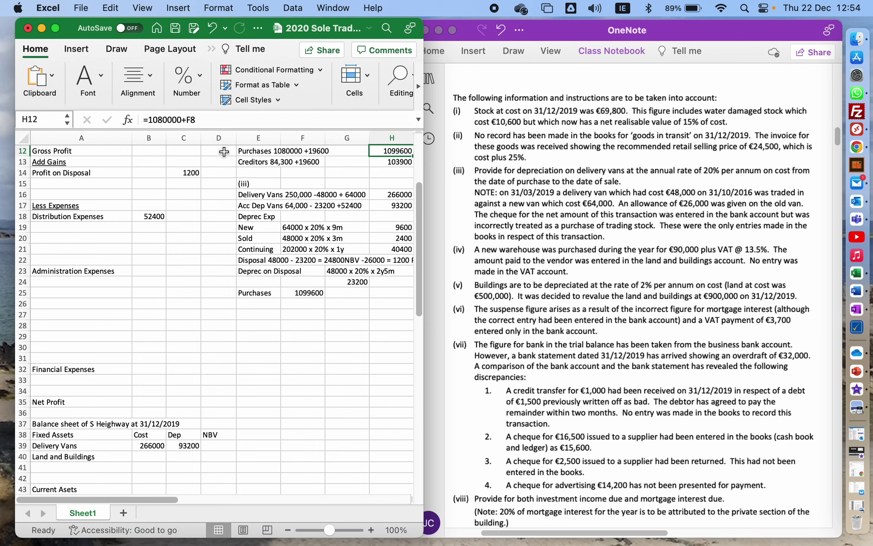
pyautogui.click(179, 120)
pyautogui.press('BackSpace')
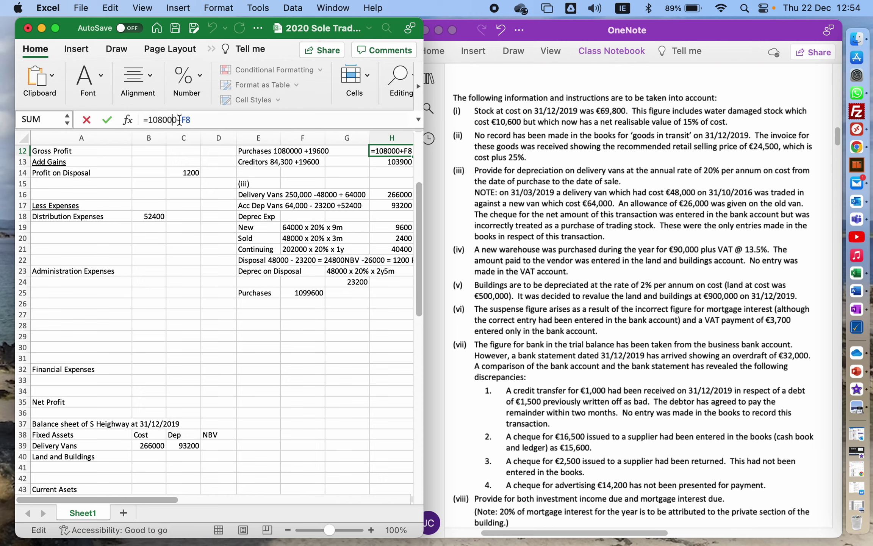
pyautogui.press('Return')
pyautogui.press('Up')
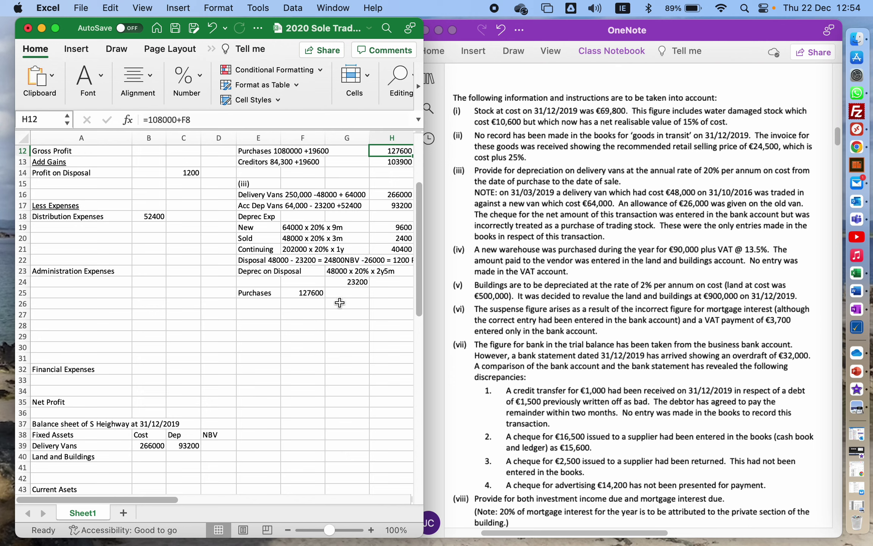
pyautogui.click(311, 295)
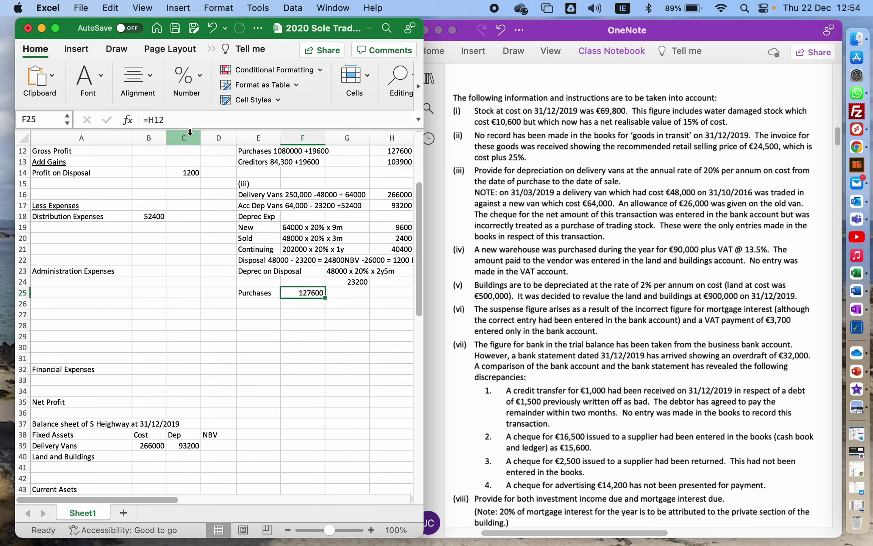
# Step: Re-enter =H12 in F25 so the Purchases working shows 127600
pyautogui.click(201, 121)
pyautogui.write('-3')
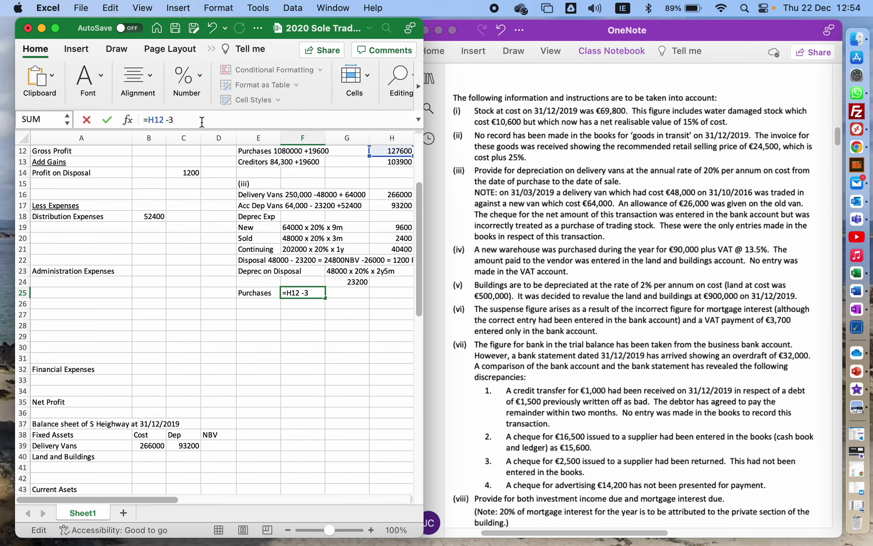
pyautogui.press('BackSpace')
pyautogui.press('BackSpace')
pyautogui.press('BackSpace')
pyautogui.press('BackSpace')
pyautogui.press('BackSpace')
pyautogui.press('BackSpace')
pyautogui.press('BackSpace')
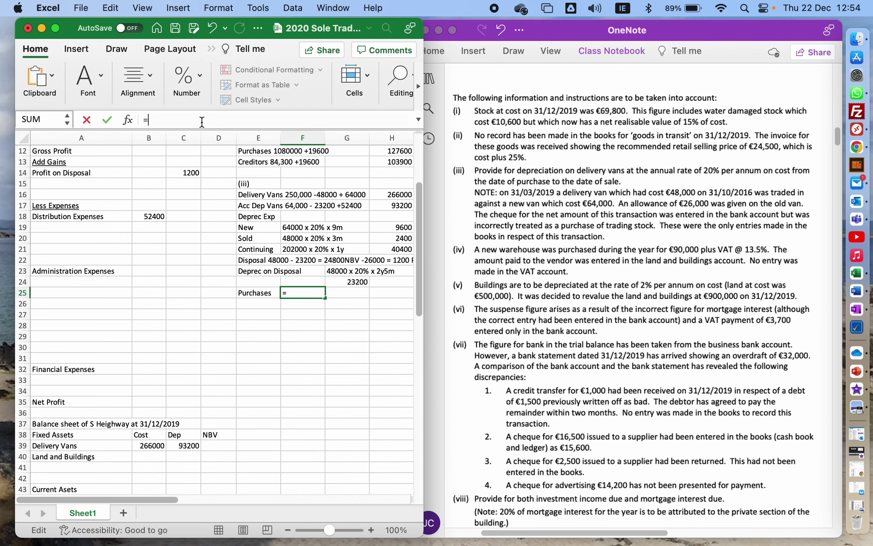
pyautogui.write('=')
pyautogui.click(387, 154)
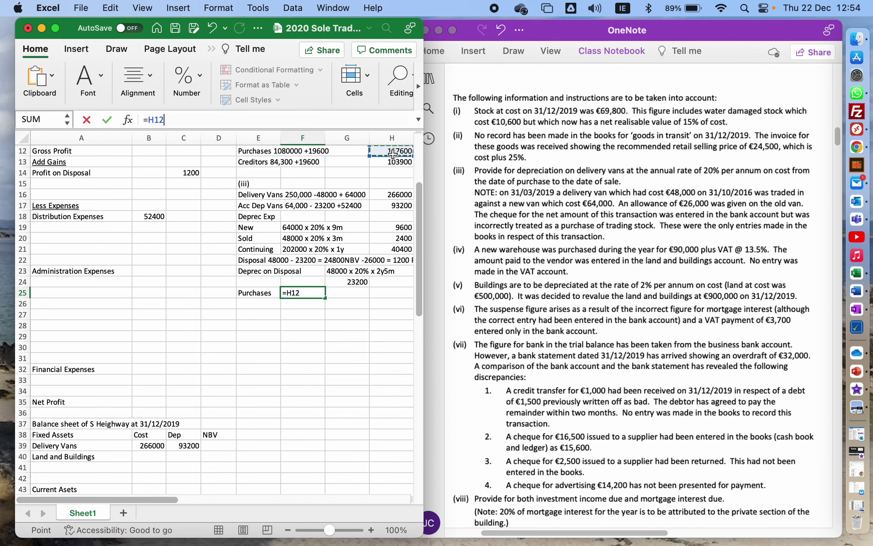
pyautogui.press('Return')
# Step: Enter the -38000 van cheque in G25 and total =F25+G25 in H25, giving 89600
pyautogui.press('Up')
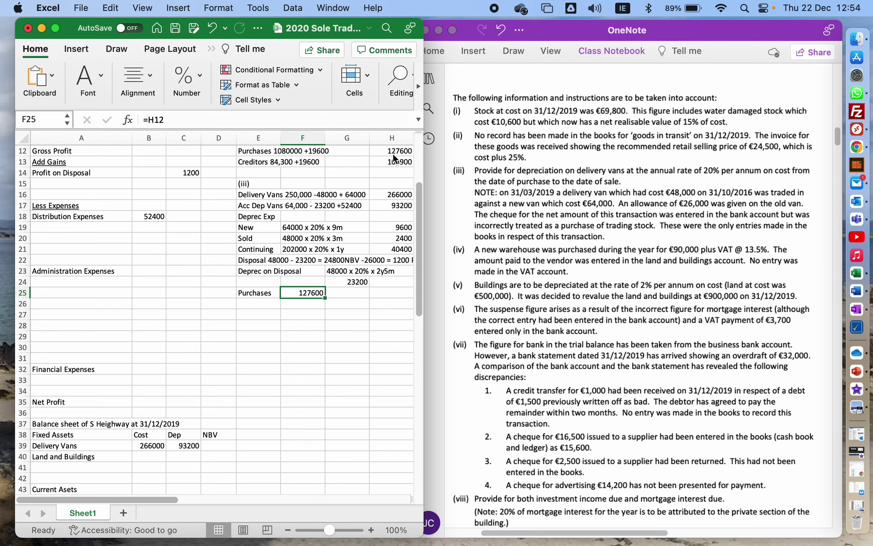
pyautogui.press('Right')
pyautogui.write('-')
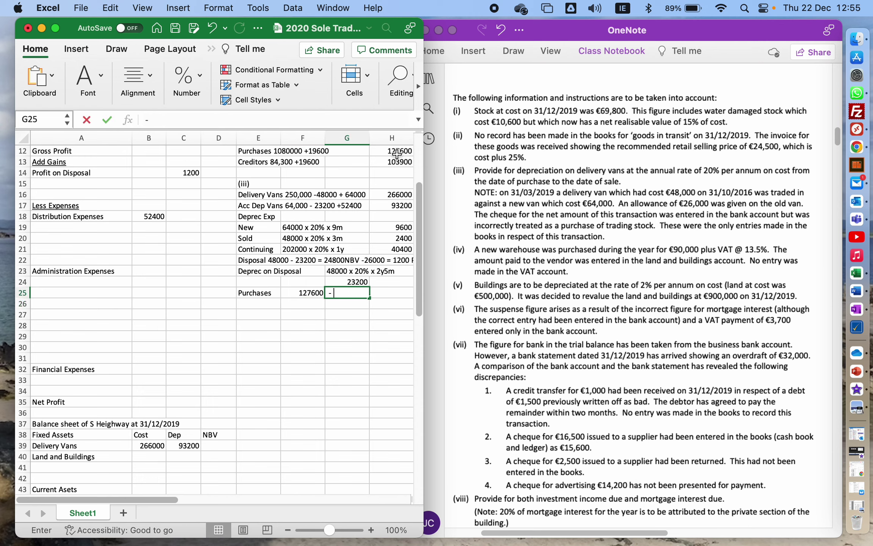
pyautogui.write(' 38000')
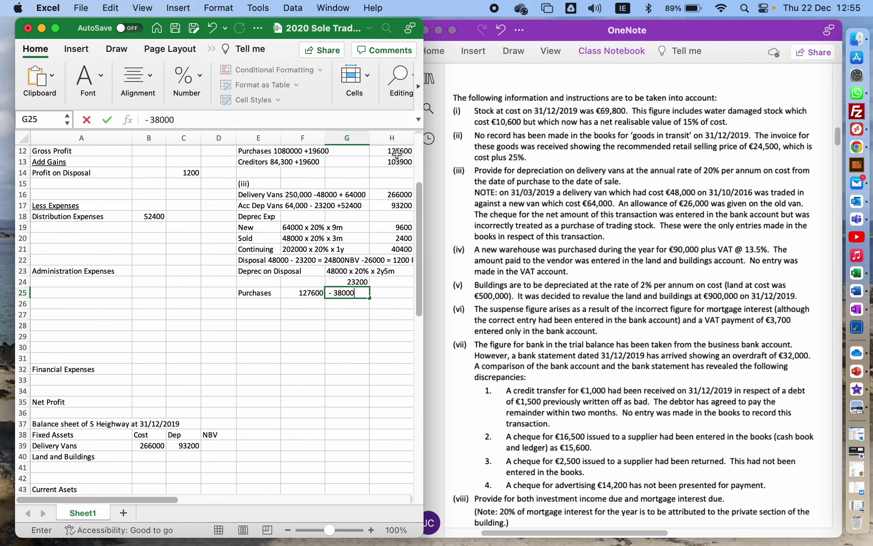
pyautogui.press('Right')
pyautogui.write('=')
pyautogui.press('Left')
pyautogui.press('Left')
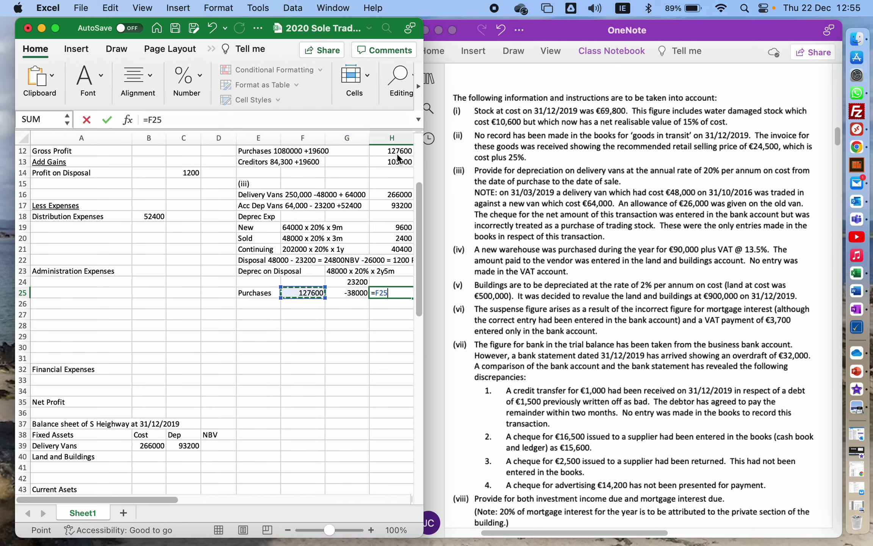
pyautogui.write('+')
pyautogui.press('Left')
pyautogui.press('Return')
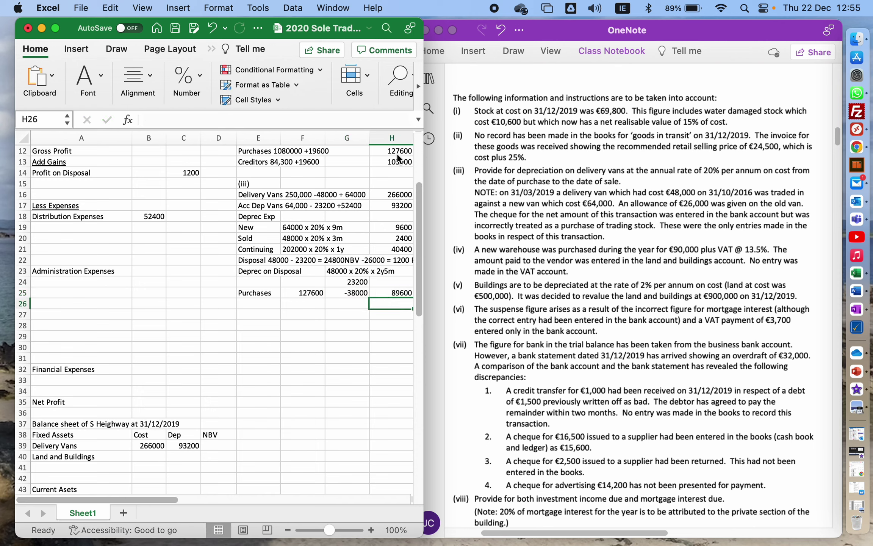
pyautogui.press('Up')
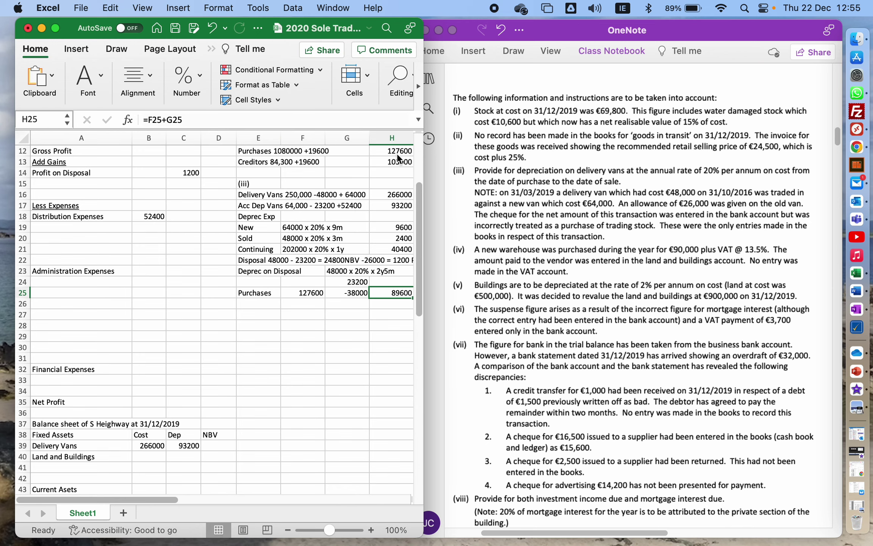
pyautogui.press('Left')
pyautogui.press('Left')
pyautogui.press('Left')
pyautogui.press('Left')
pyautogui.press('Left')
pyautogui.press('Left')
pyautogui.press('Up')
pyautogui.press('Up')
pyautogui.press('Up')
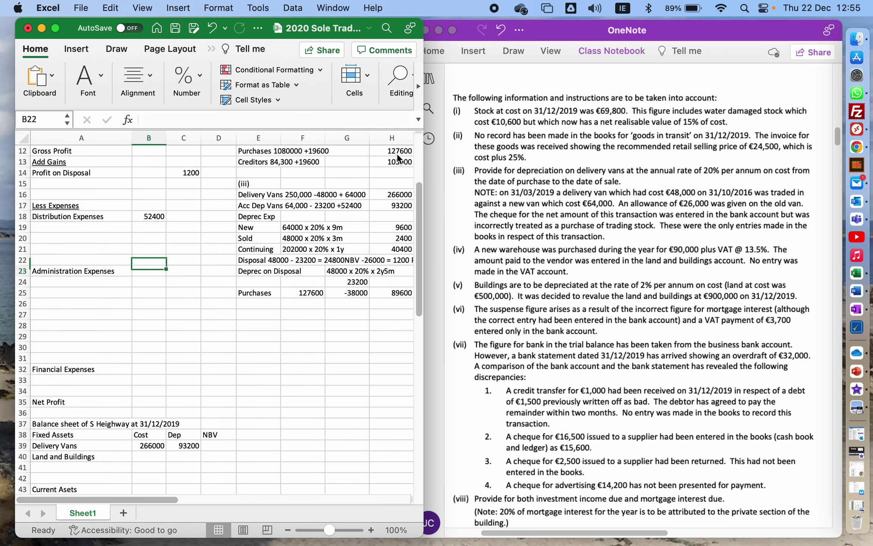
pyautogui.press('Up')
pyautogui.press('Up')
pyautogui.press('Up')
pyautogui.press('Up')
pyautogui.press('Up')
pyautogui.press('Up')
pyautogui.press('Up')
pyautogui.press('Up')
pyautogui.press('Up')
pyautogui.press('Up')
pyautogui.press('Up')
pyautogui.press('Up')
pyautogui.press('Up')
pyautogui.press('Up')
pyautogui.press('Up')
pyautogui.press('Up')
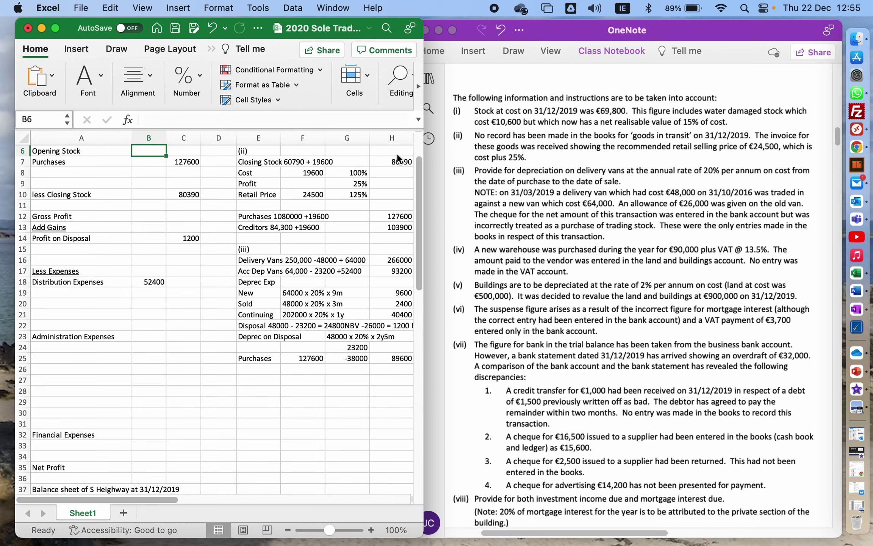